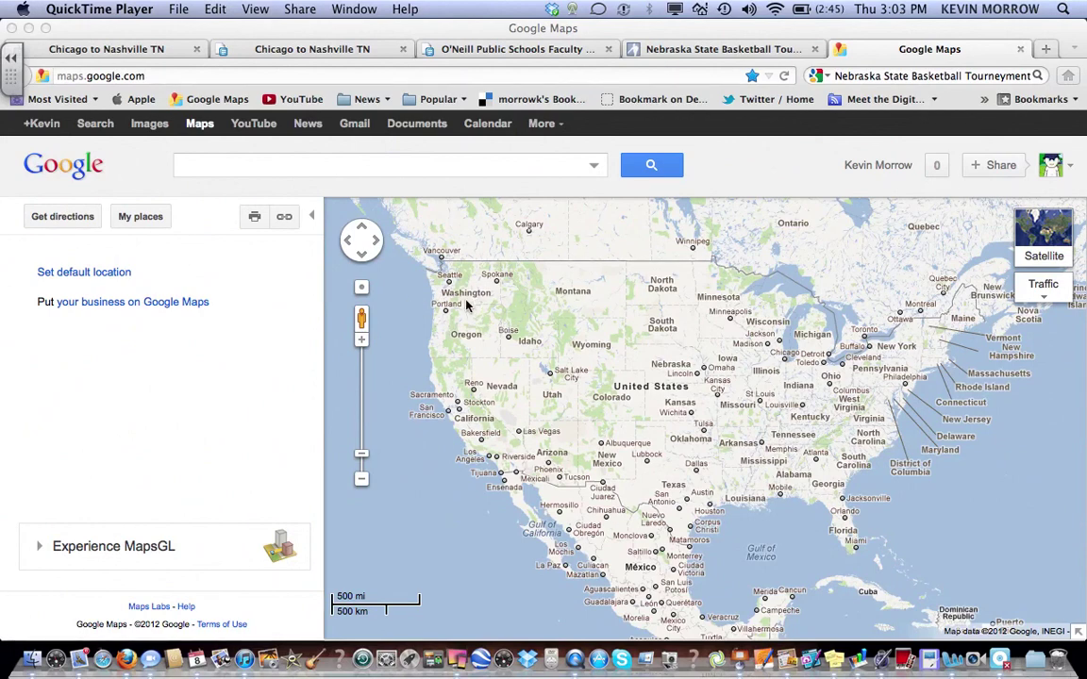
- Create a new custom map in My places with the title "Test" and the description "Test"
{"action": "left_click", "coordinate": [140, 219]}
{"action": "left_click", "coordinate": [140, 219]}
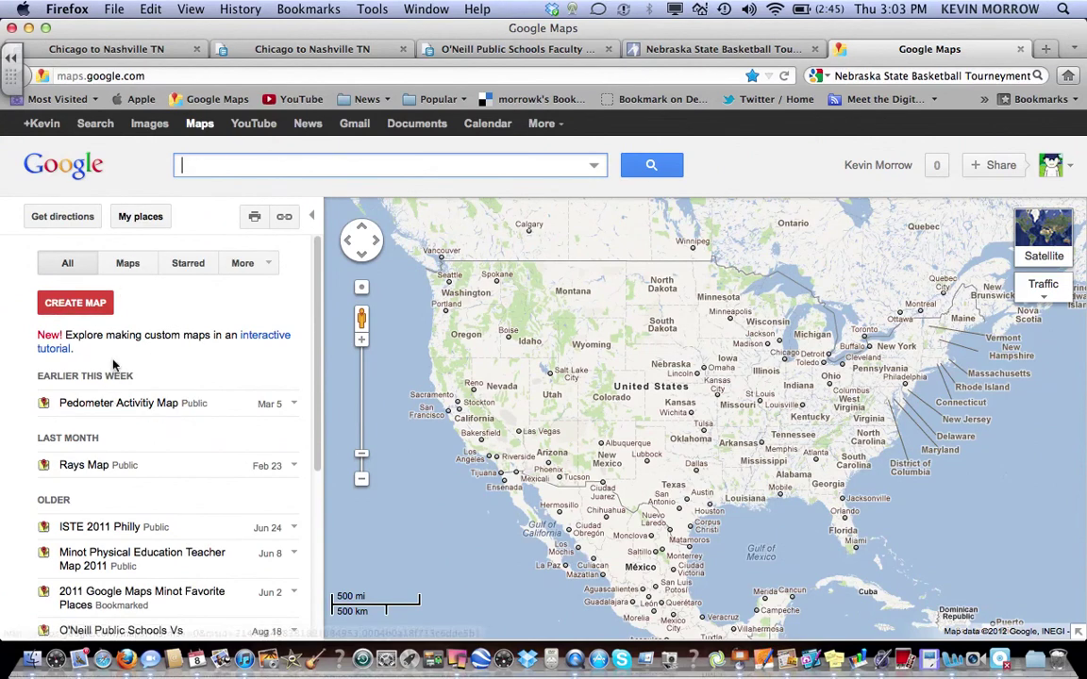
{"action": "left_click", "coordinate": [77, 303]}
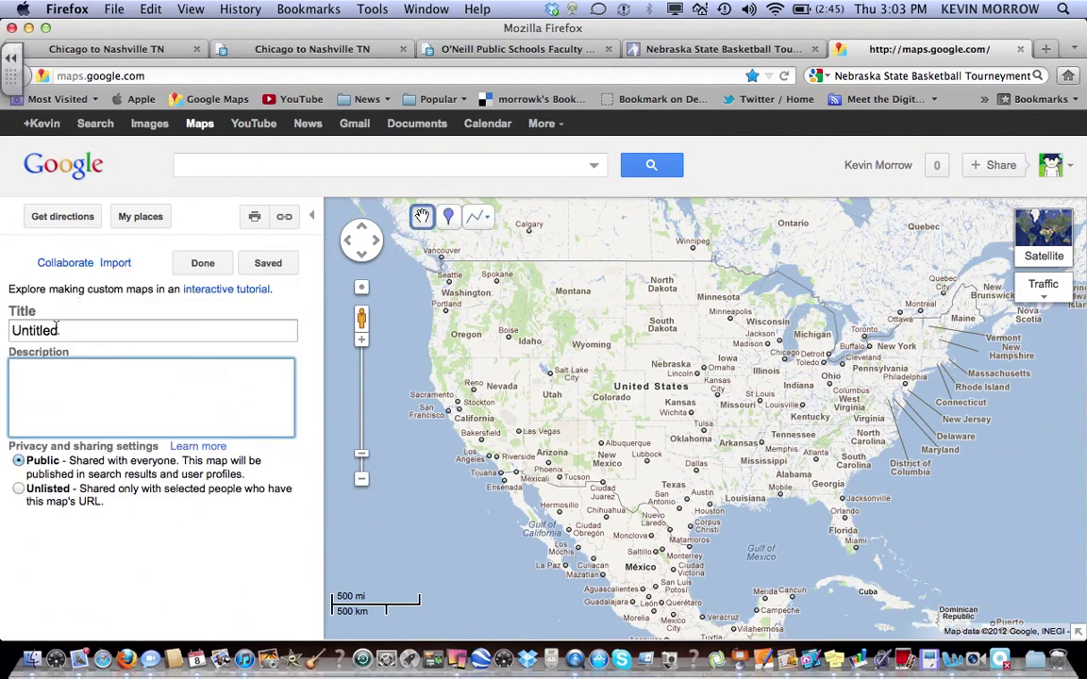
{"action": "double_click", "coordinate": [56, 328]}
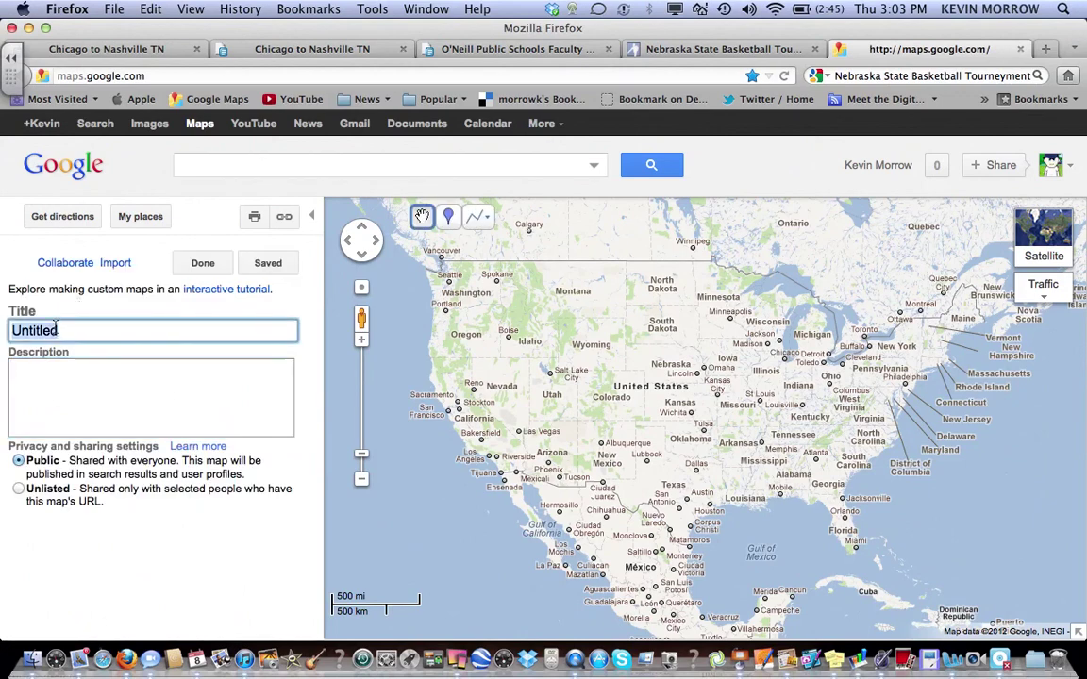
{"action": "type", "text": "Test"}
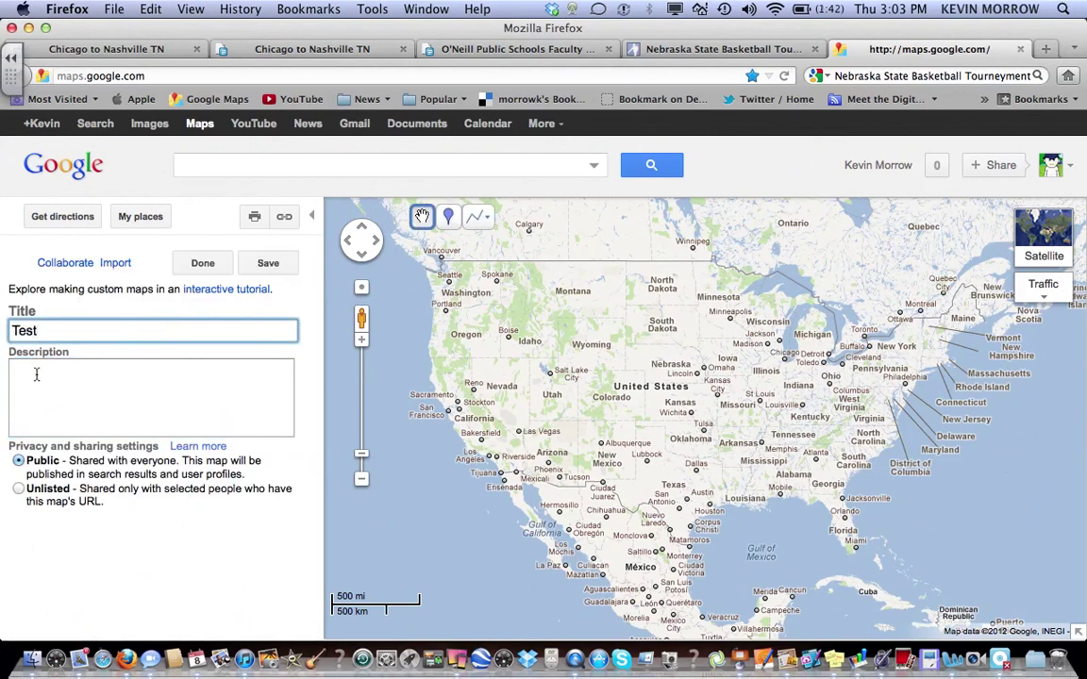
{"action": "left_click", "coordinate": [37, 375]}
{"action": "type", "text": "Test"}
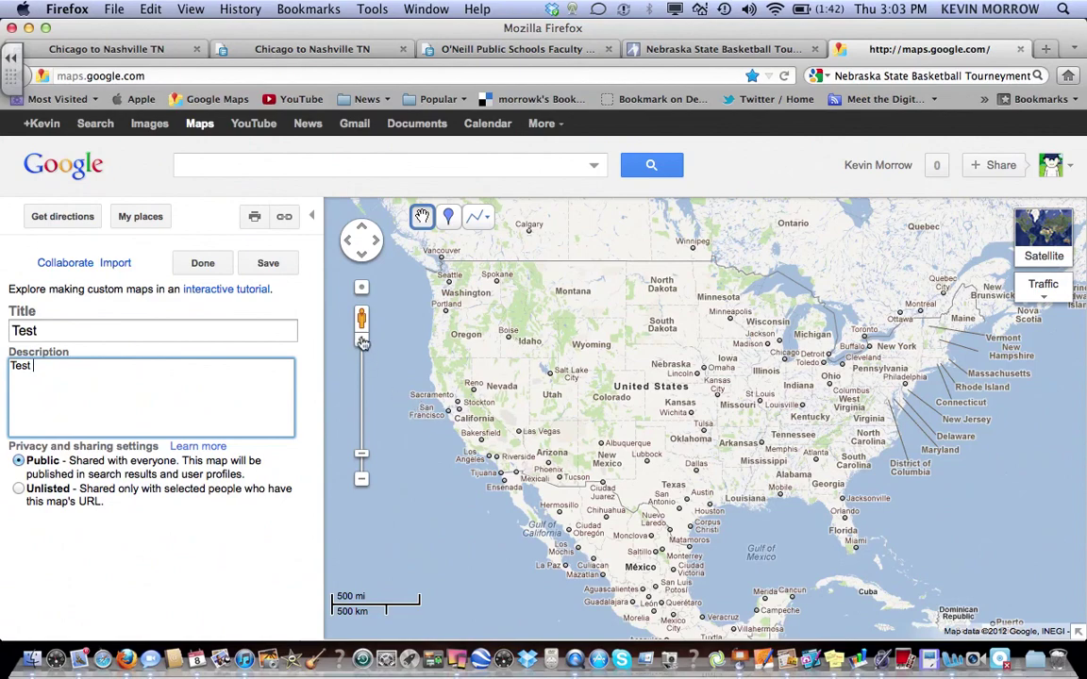
- Add a placemark just north of Wichita, Kansas, and title it "Starting point"
{"action": "scroll", "coordinate": [363, 341], "scroll_direction": "up", "scroll_amount": 3}
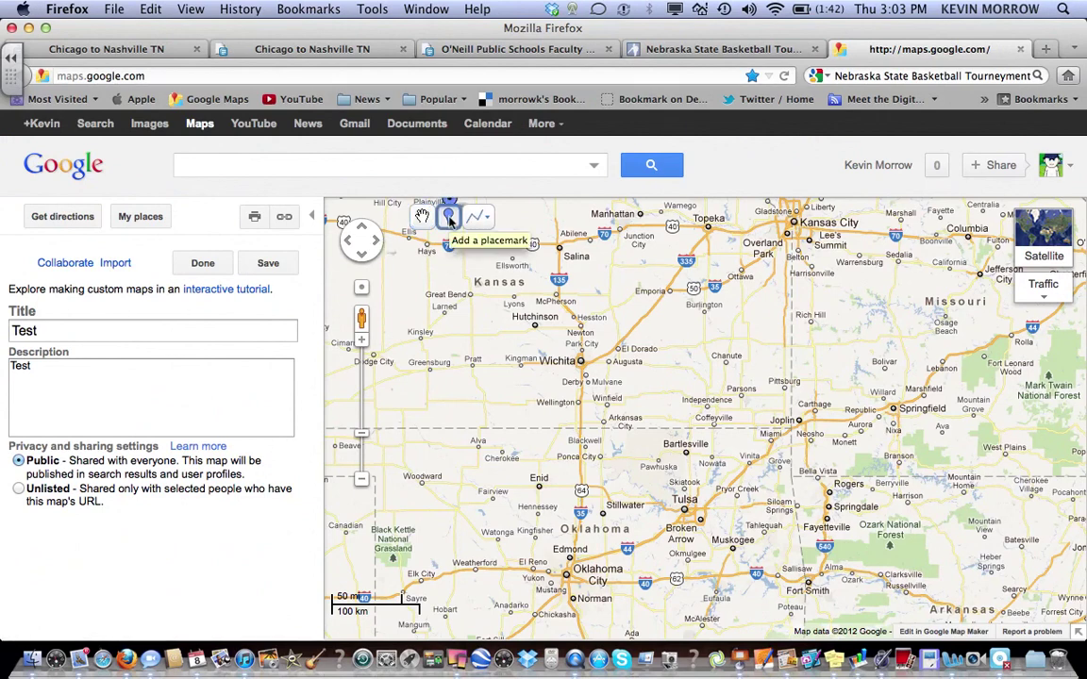
{"action": "left_click", "coordinate": [450, 217]}
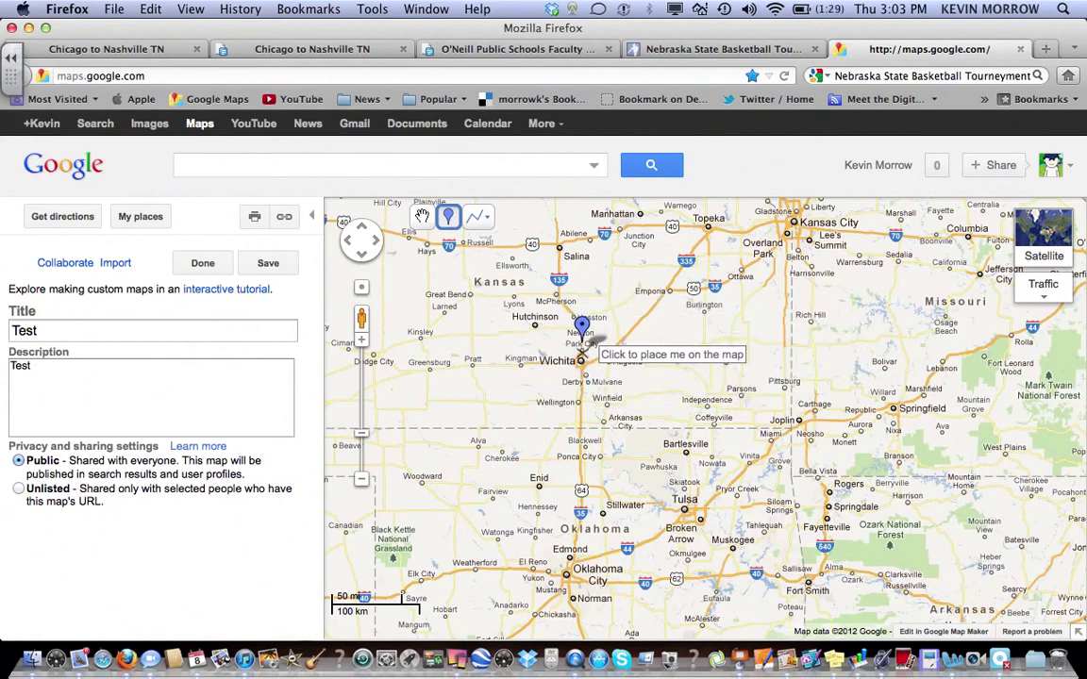
{"action": "left_click", "coordinate": [581, 352]}
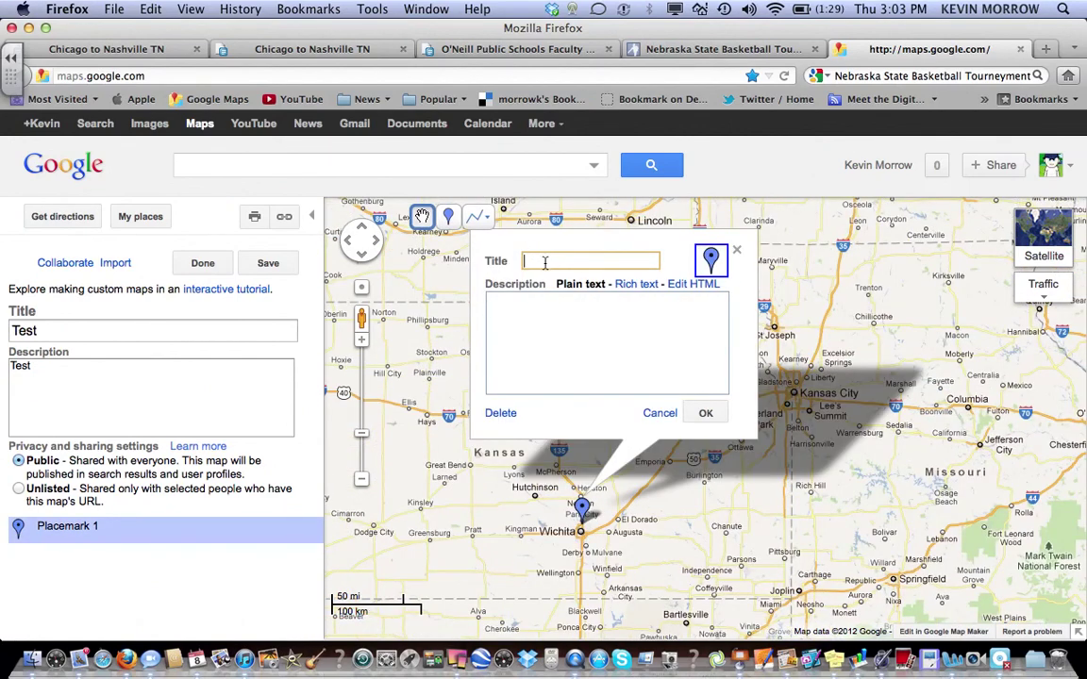
{"action": "type", "text": "Starting"}
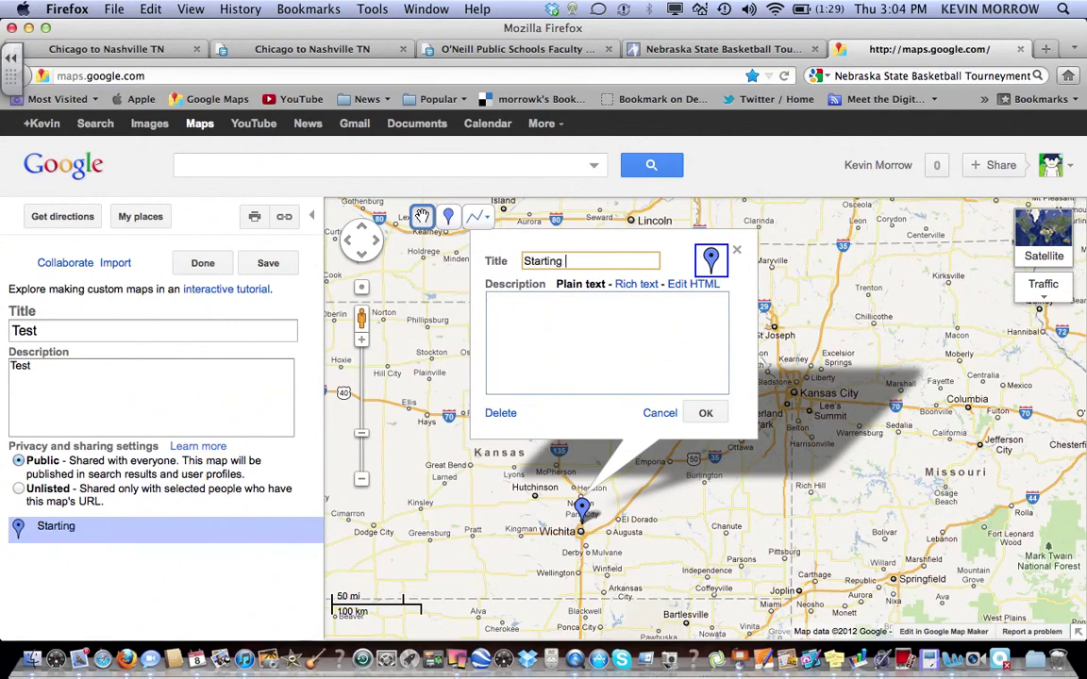
{"action": "type", "text": " point"}
{"action": "left_click", "coordinate": [705, 414]}
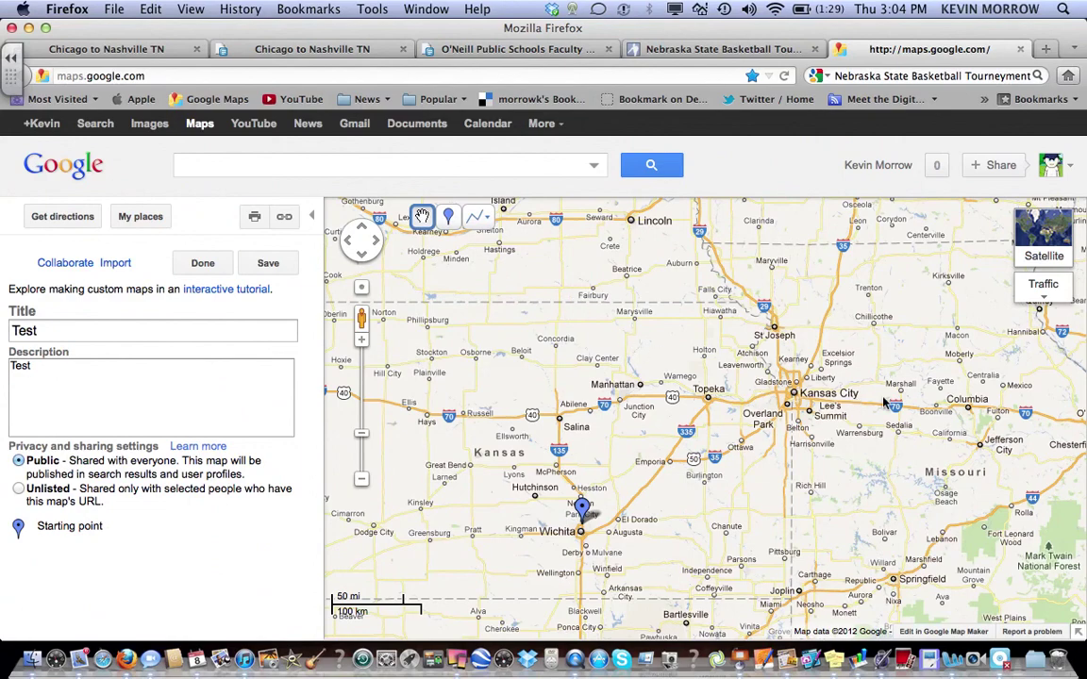
- Add a second placemark at St Louis, Missouri
{"action": "left_click_drag", "start_coordinate": [882, 401], "coordinate": [724, 359]}
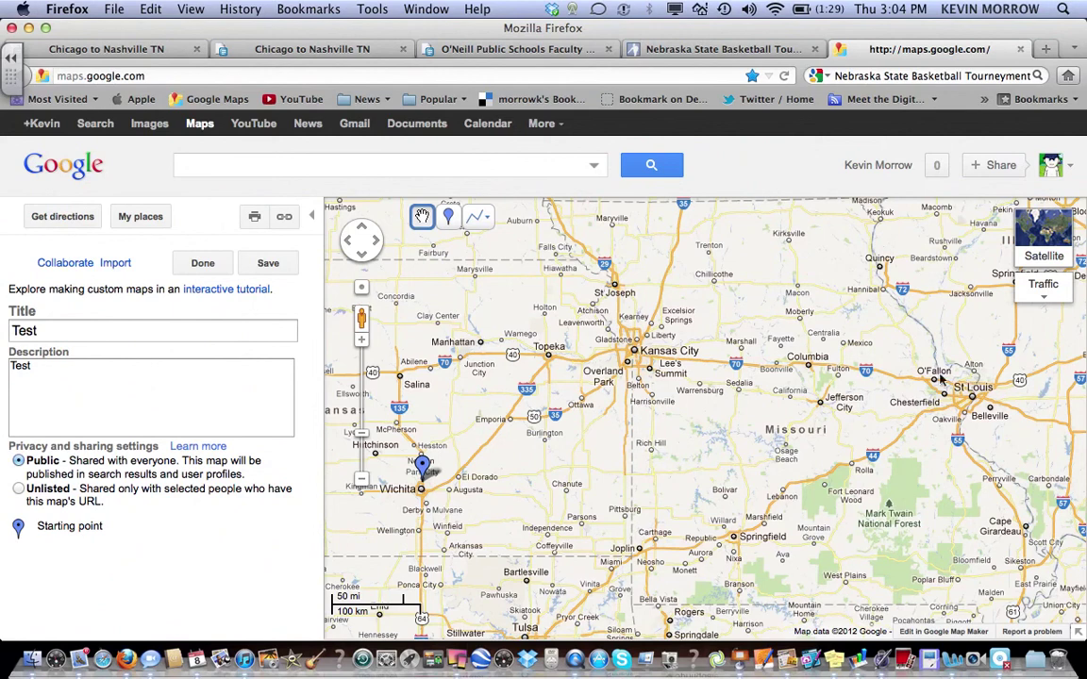
{"action": "left_click", "coordinate": [449, 217]}
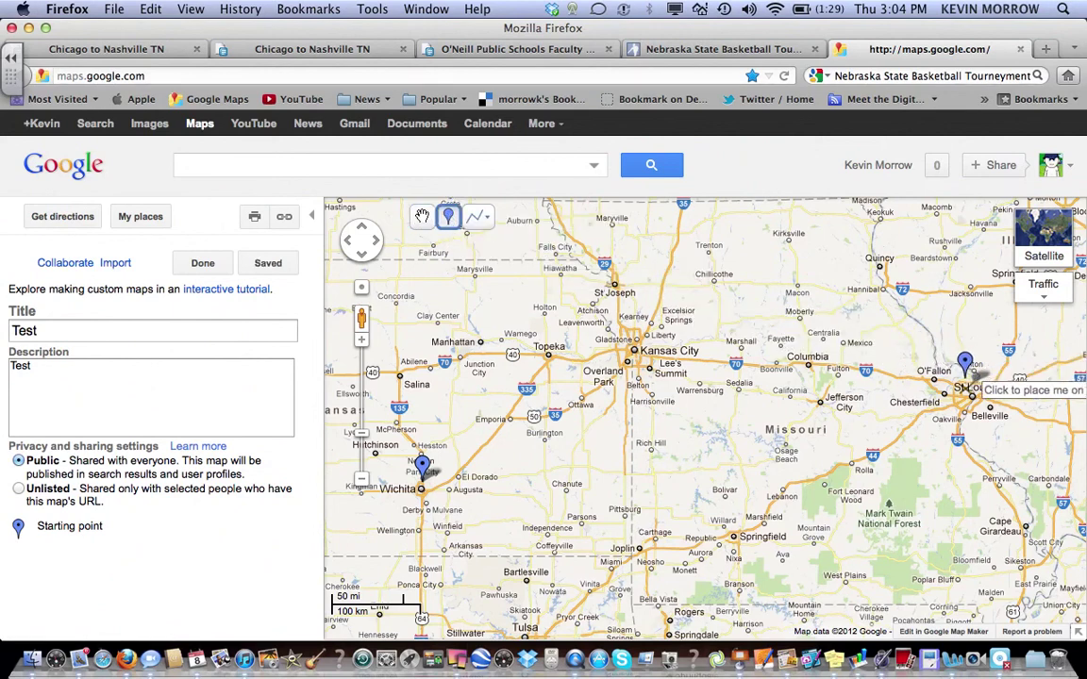
{"action": "left_click", "coordinate": [971, 386]}
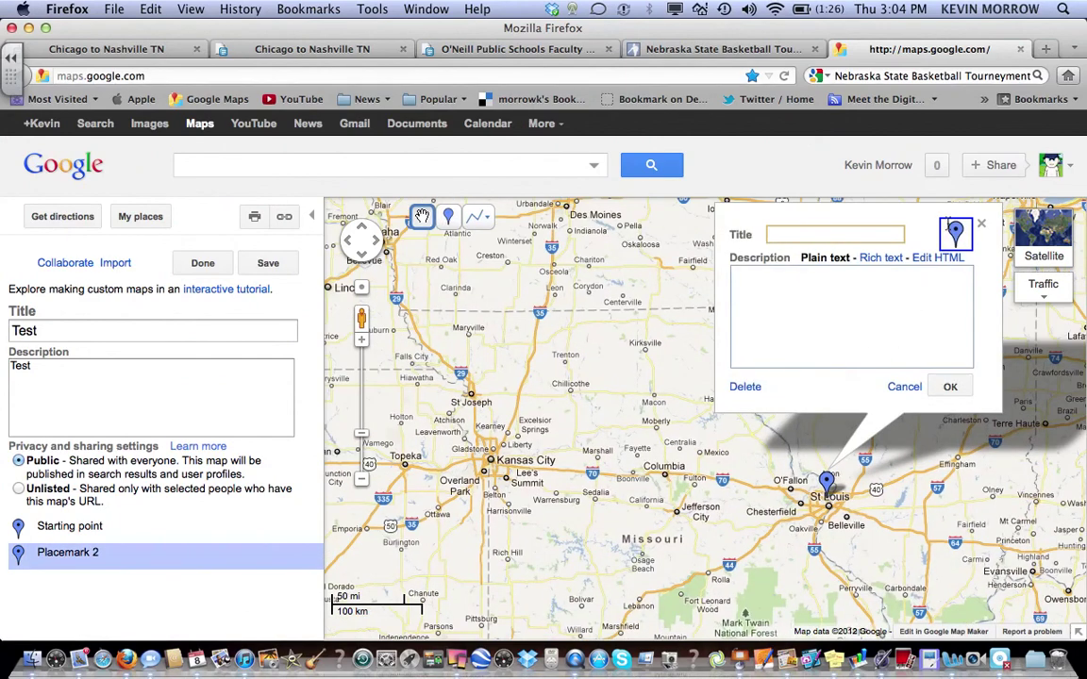
- Change the St Louis placemark's icon to the green horse-riding symbol from the default icons
{"action": "left_click", "coordinate": [956, 234]}
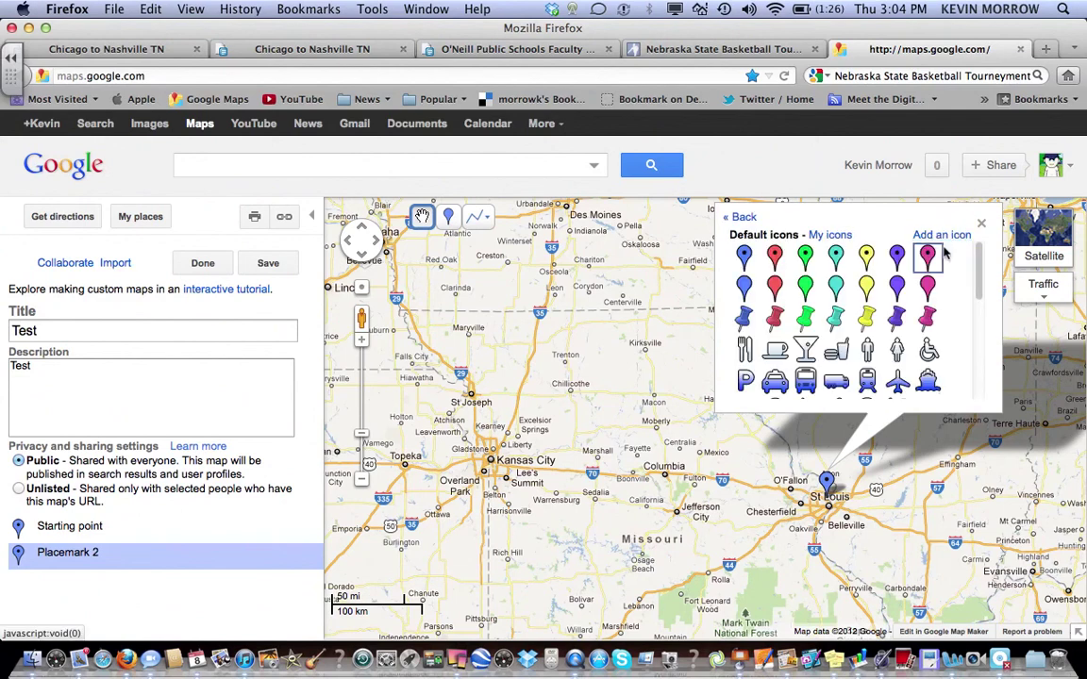
{"action": "scroll", "coordinate": [898, 320], "scroll_direction": "down", "scroll_amount": 1}
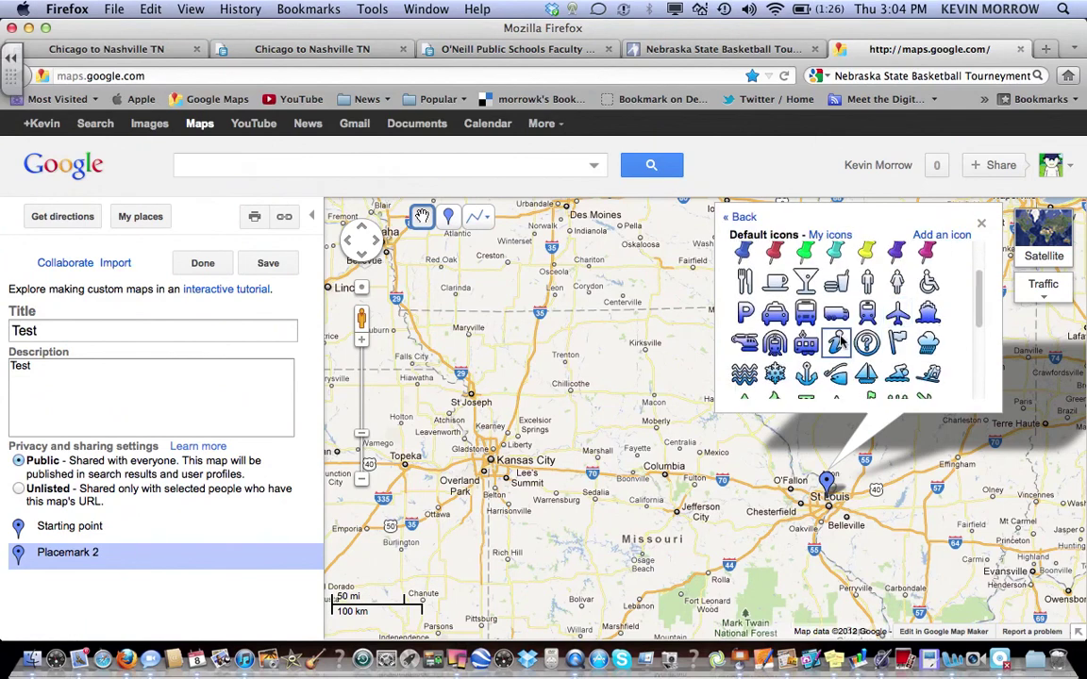
{"action": "scroll", "coordinate": [837, 339], "scroll_direction": "down", "scroll_amount": 3}
{"action": "scroll", "coordinate": [837, 340], "scroll_direction": "up", "scroll_amount": 5}
{"action": "scroll", "coordinate": [839, 342], "scroll_direction": "down", "scroll_amount": 7}
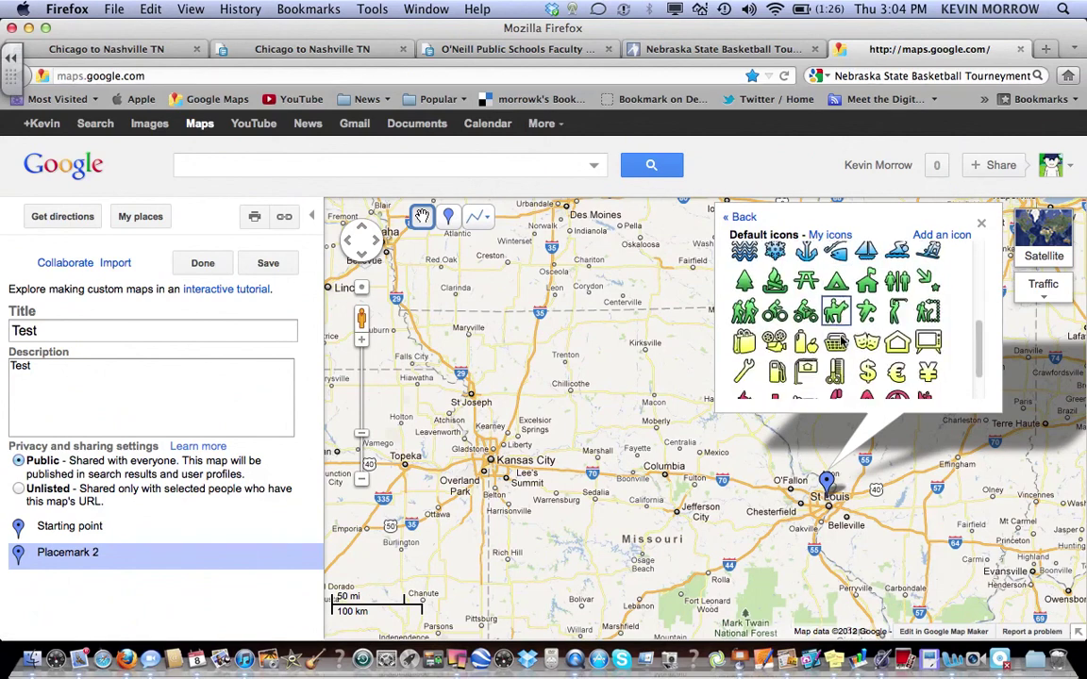
{"action": "scroll", "coordinate": [840, 342], "scroll_direction": "up", "scroll_amount": 1}
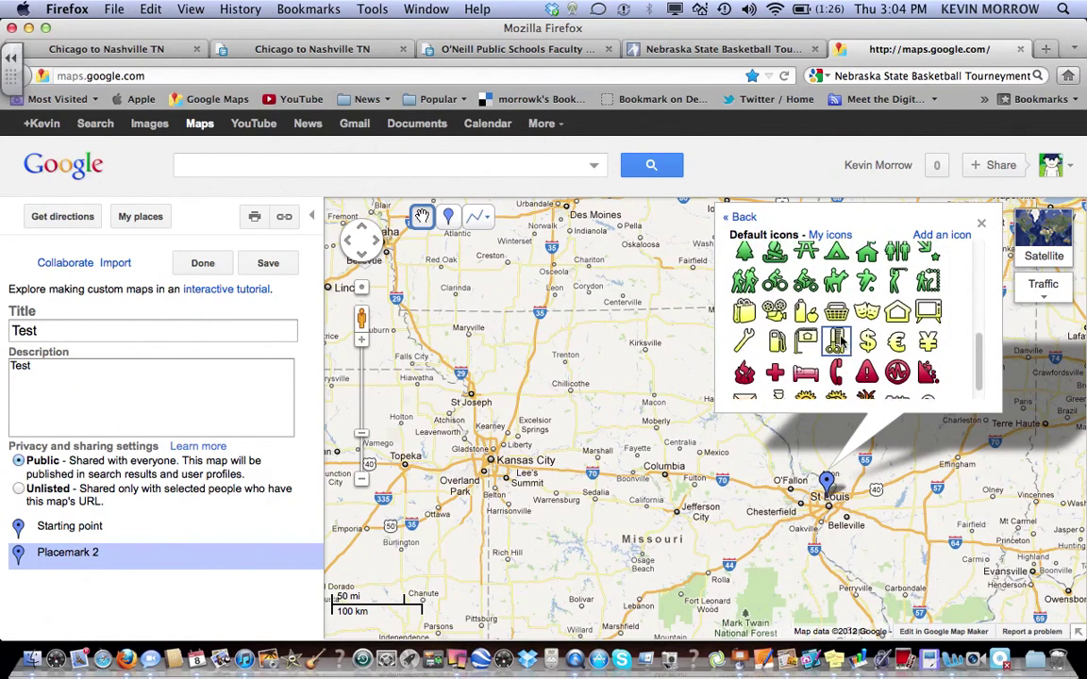
{"action": "left_click", "coordinate": [836, 281]}
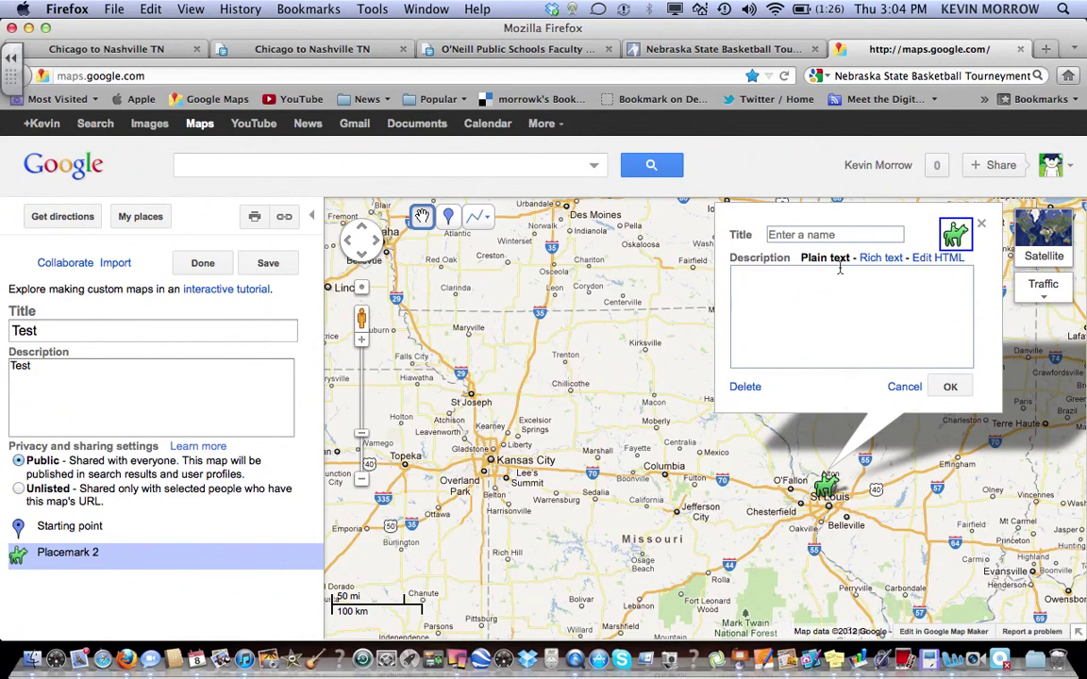
- Title the St Louis placemark "Ending point" and close its details, keeping the horse icon
{"action": "left_click", "coordinate": [827, 234]}
{"action": "type", "text": "Edni"}
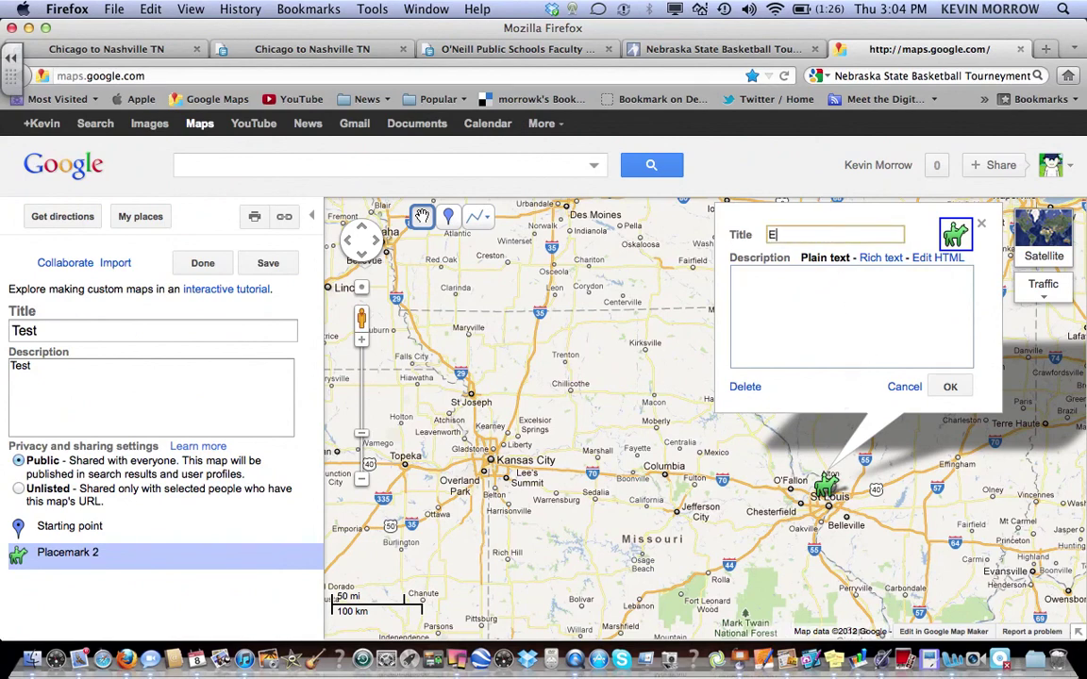
{"action": "key", "text": "BackSpace"}
{"action": "key", "text": "BackSpace"}
{"action": "key", "text": "BackSpace"}
{"action": "type", "text": "nding"}
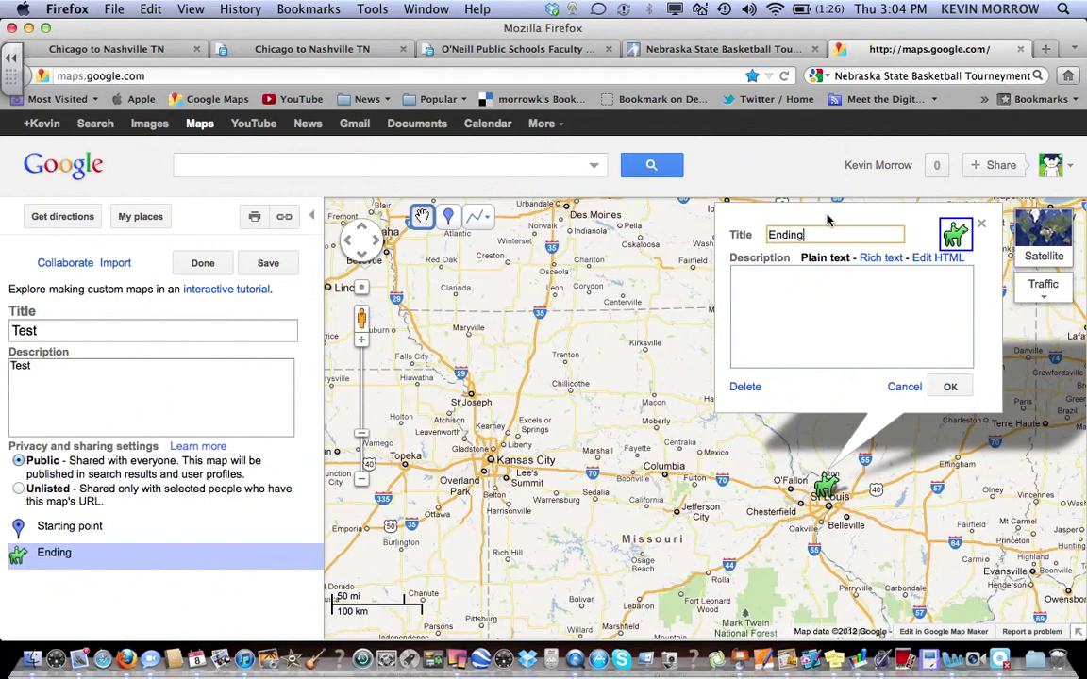
{"action": "type", "text": " point"}
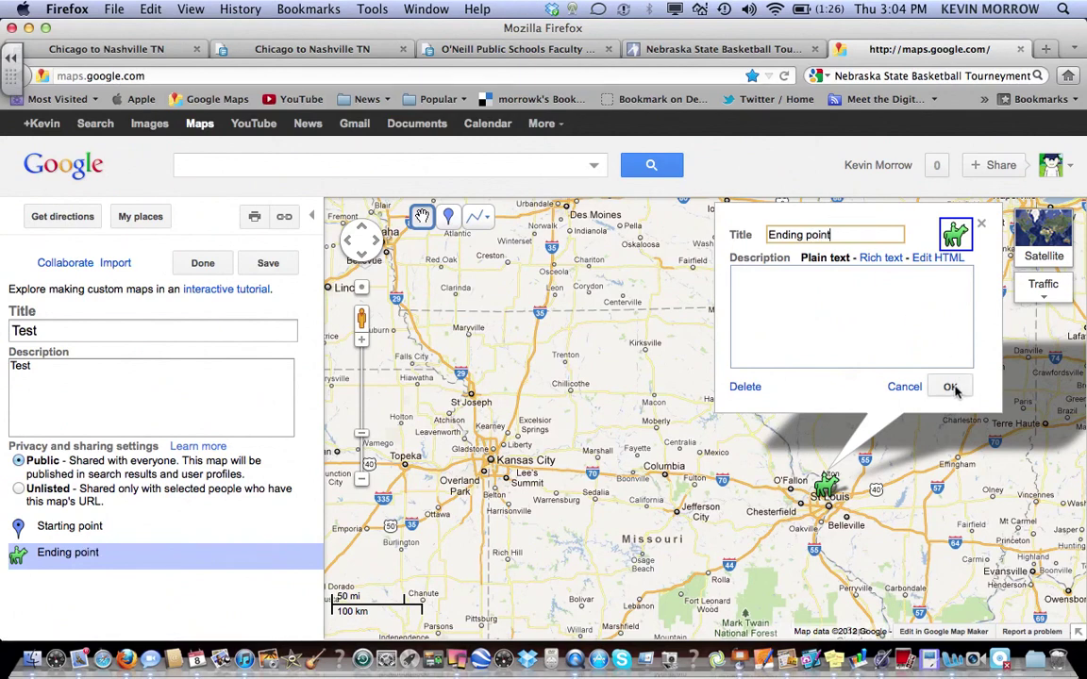
{"action": "left_click", "coordinate": [955, 235]}
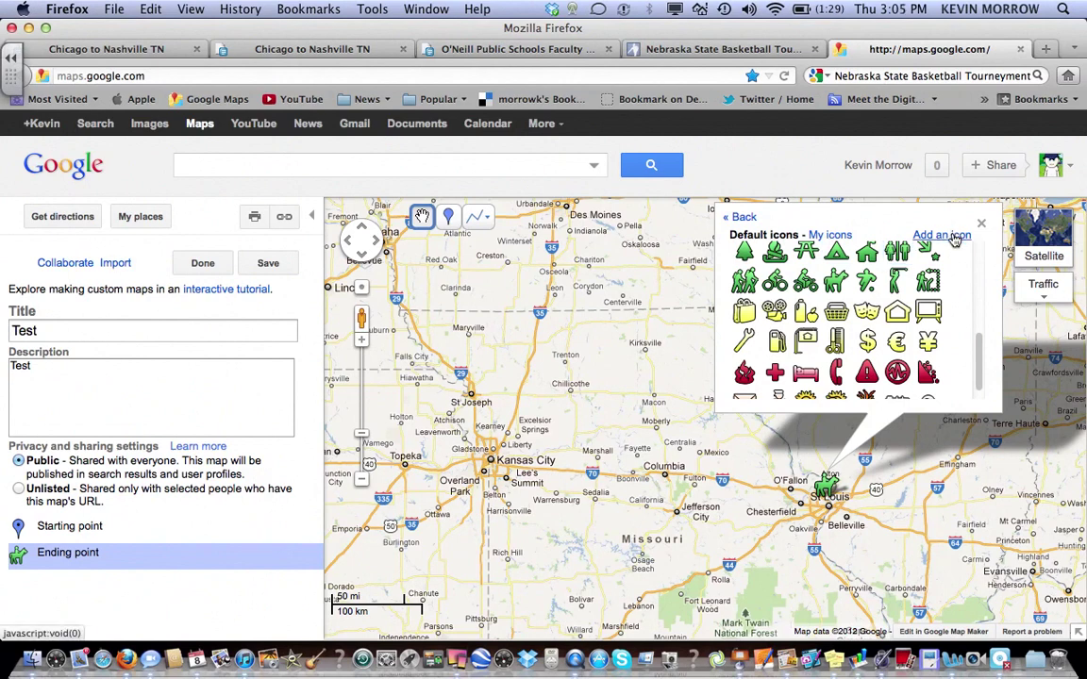
{"action": "scroll", "coordinate": [901, 300], "scroll_direction": "up", "scroll_amount": 5}
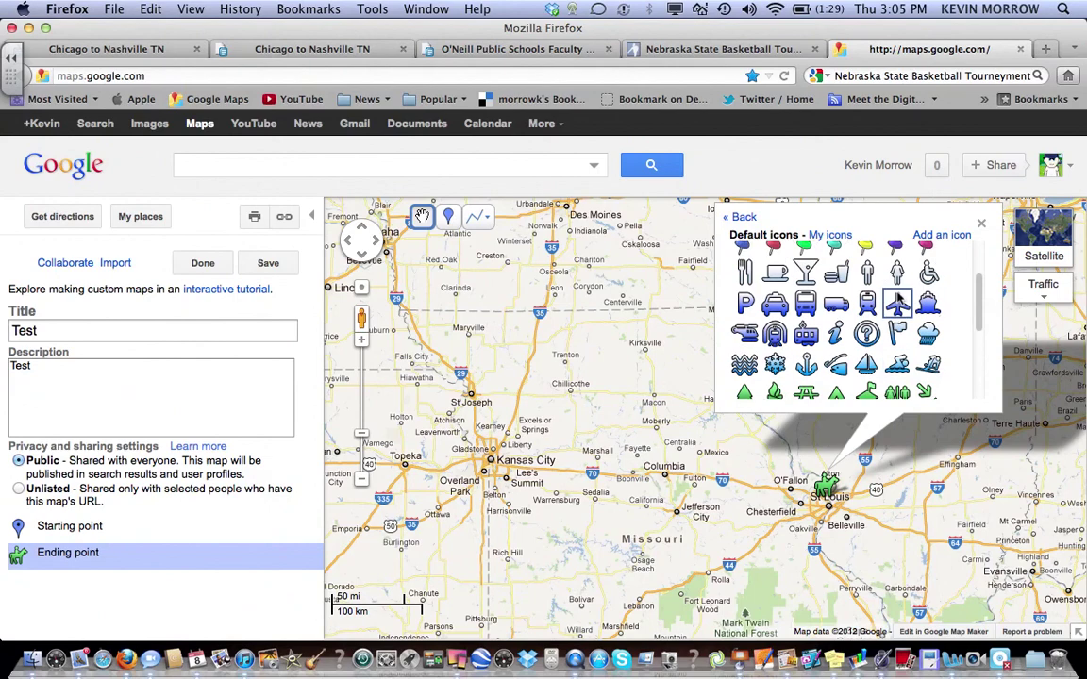
{"action": "left_click", "coordinate": [981, 228]}
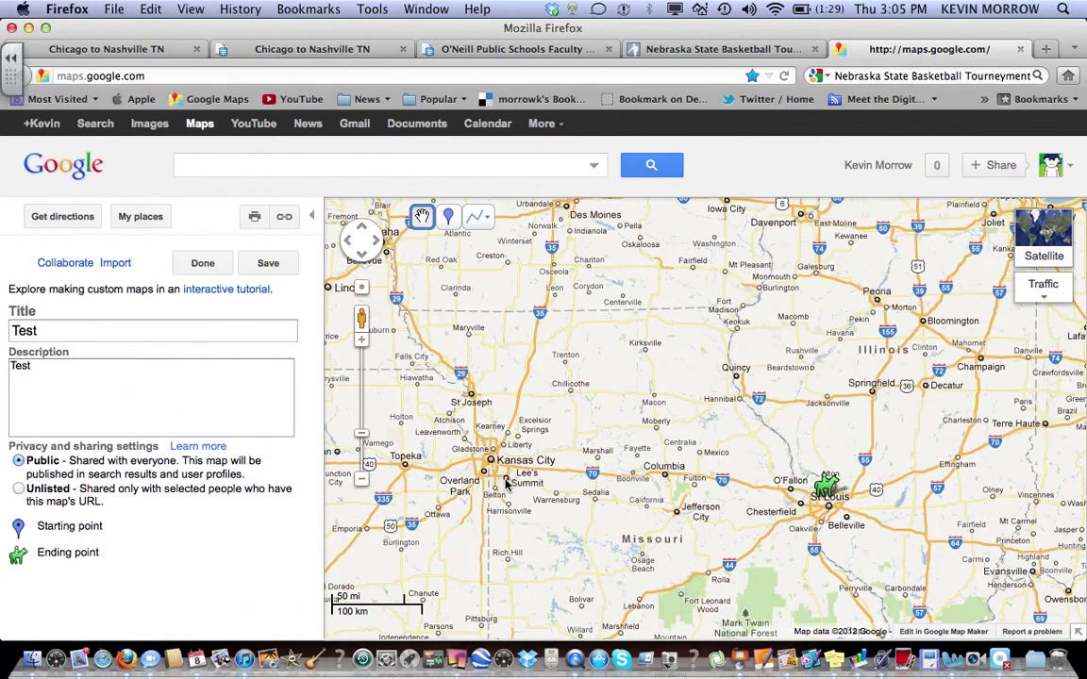
- Draw a straight line about 82 mi long from the starting point at Wichita eastward towards St Louis
{"action": "left_click_drag", "start_coordinate": [504, 479], "coordinate": [657, 432]}
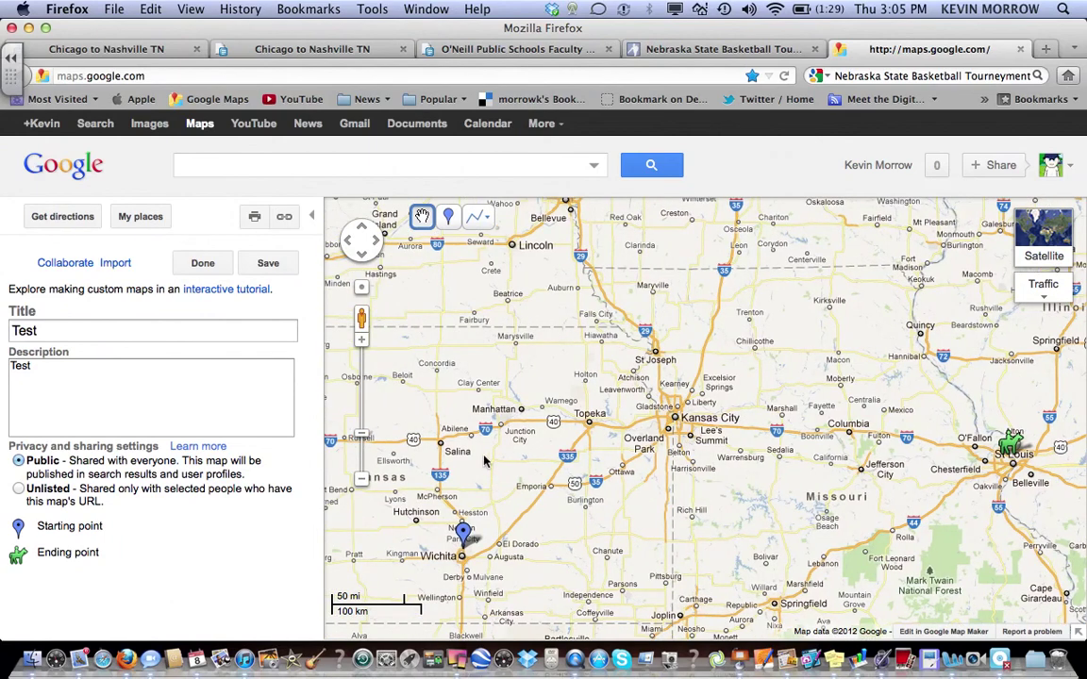
{"action": "left_click_drag", "start_coordinate": [611, 378], "coordinate": [469, 354]}
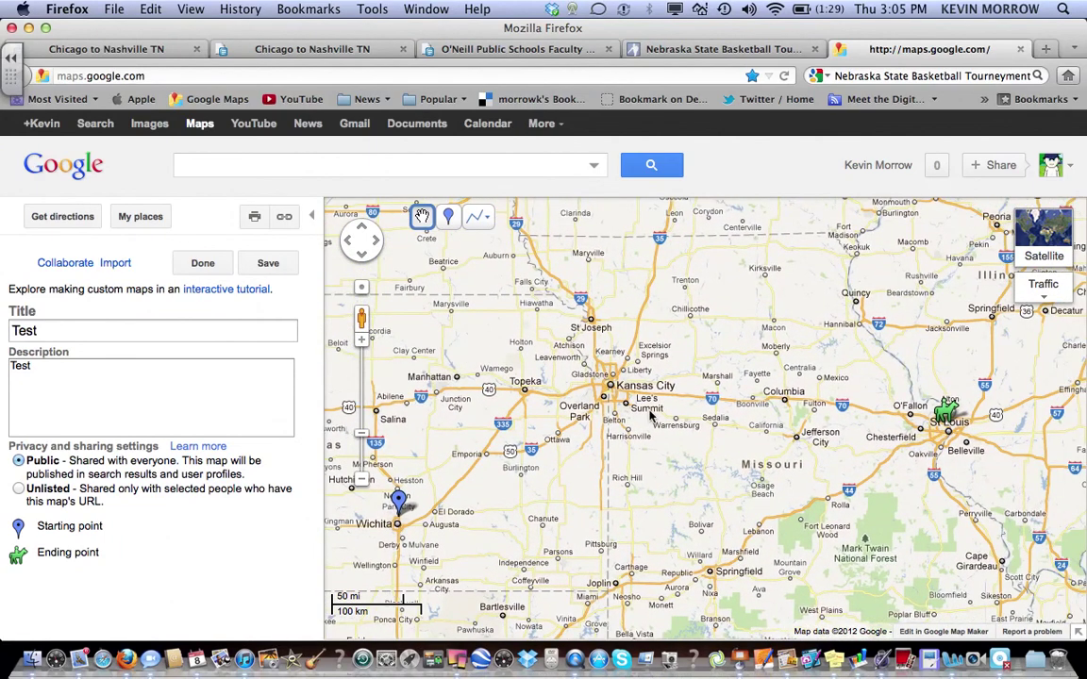
{"action": "left_click_drag", "start_coordinate": [591, 353], "coordinate": [650, 330]}
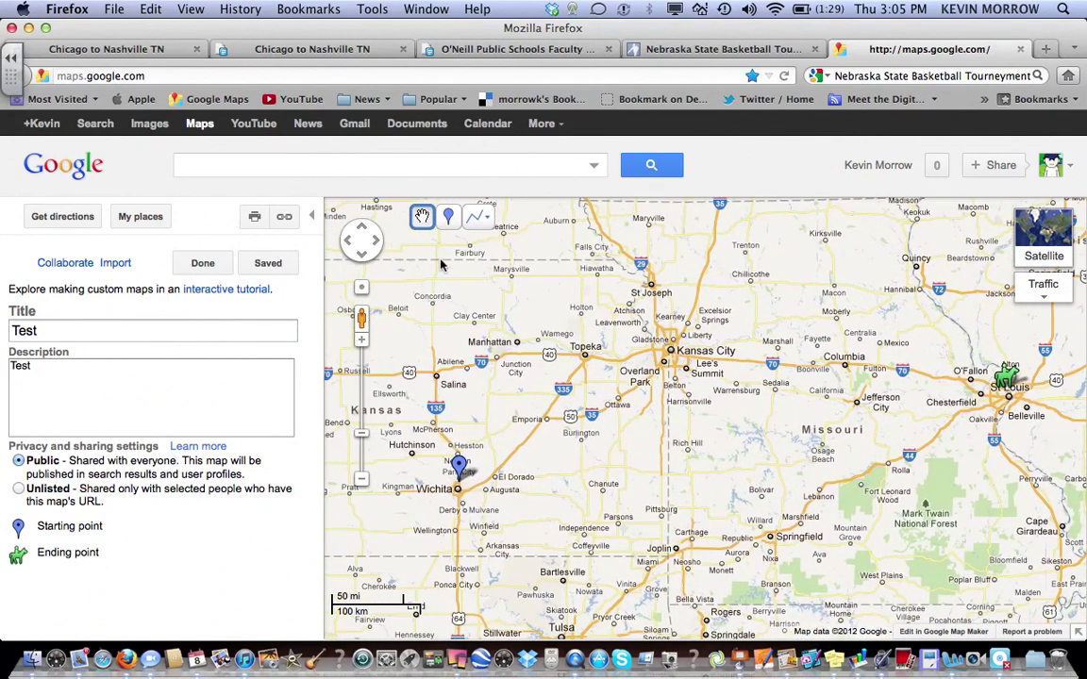
{"action": "left_click", "coordinate": [487, 219]}
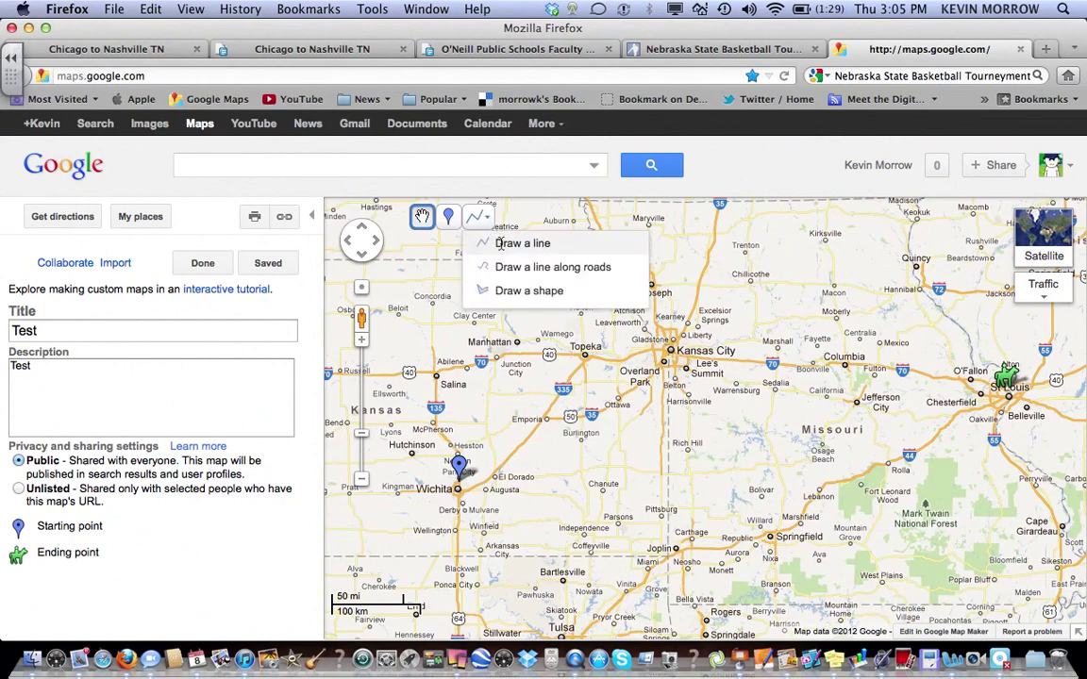
{"action": "left_click", "coordinate": [500, 244]}
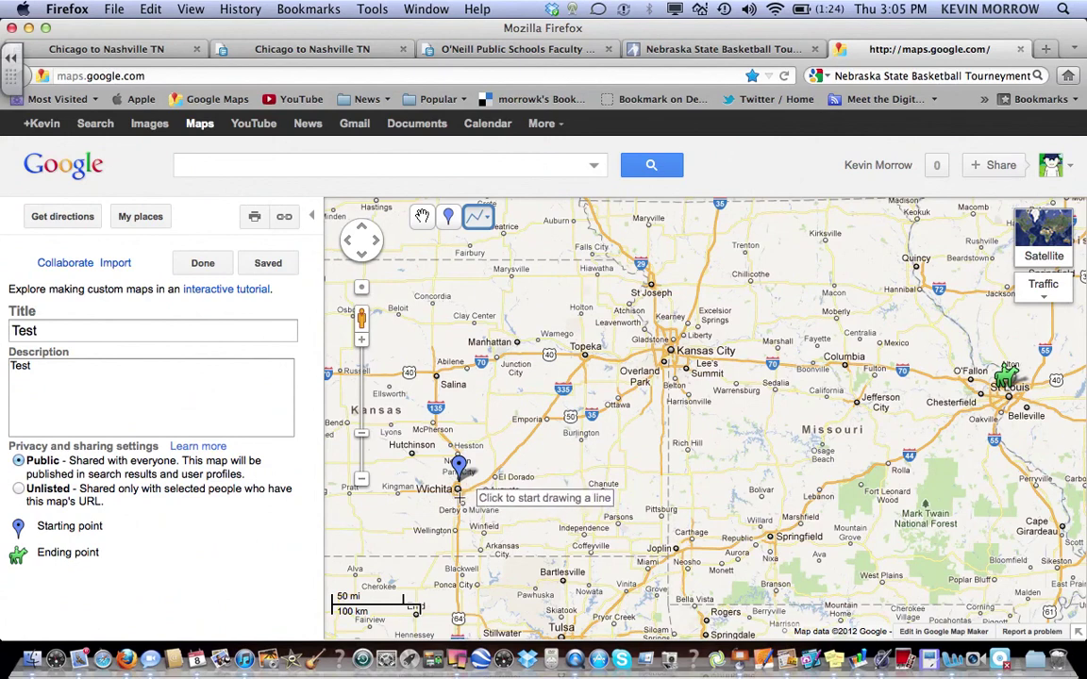
{"action": "left_click", "coordinate": [457, 490]}
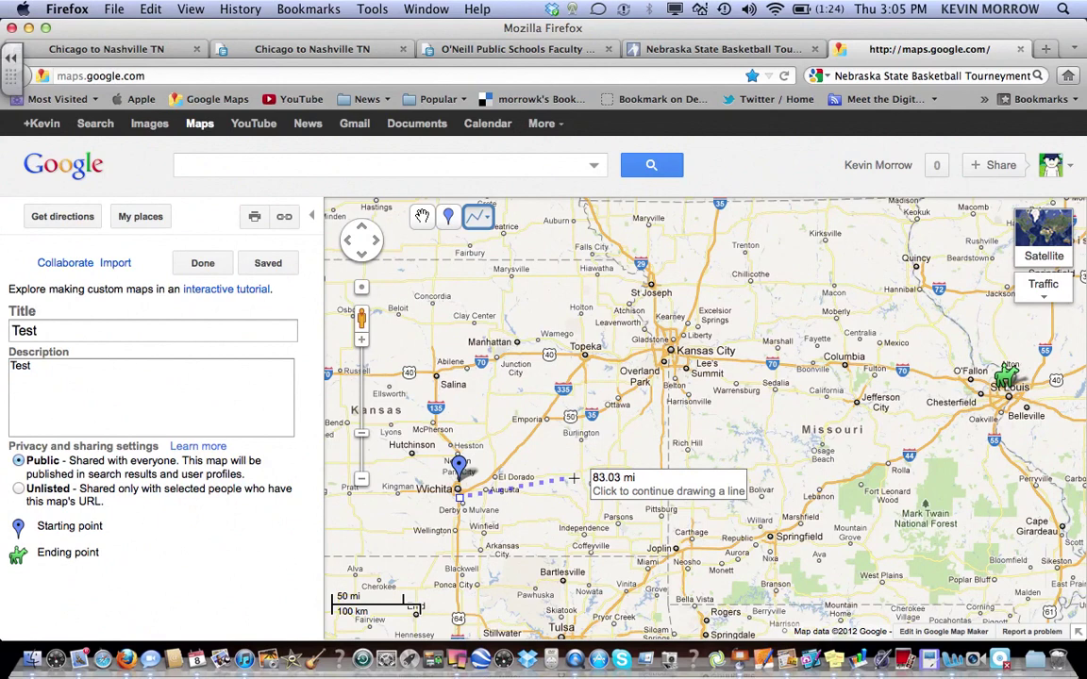
{"action": "left_click", "coordinate": [573, 480]}
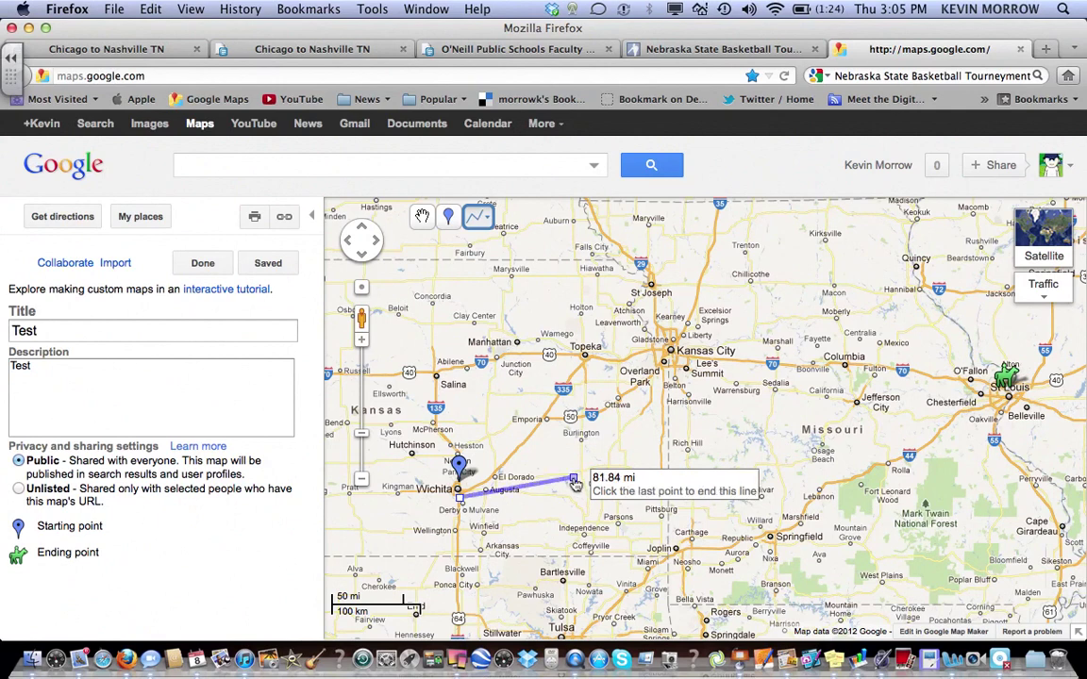
{"action": "left_click", "coordinate": [574, 481]}
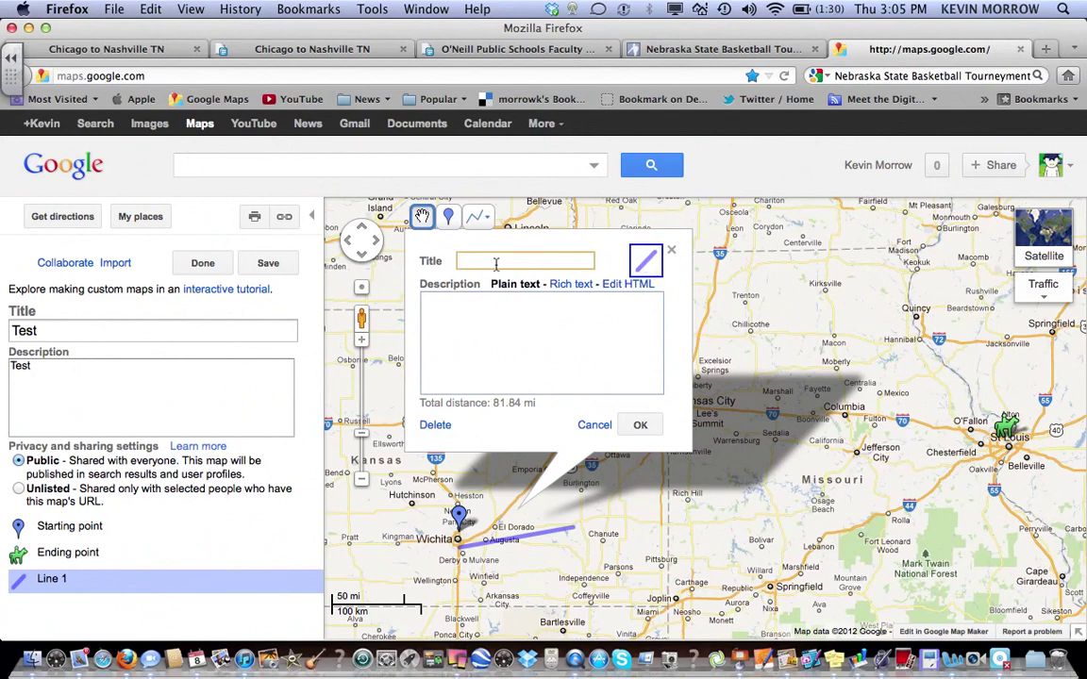
- Title the line from Wichita "2nd grade" and style it red, 10 pixels wide, with 65 percent opacity
{"action": "type", "text": "2nd grade"}
{"action": "left_click", "coordinate": [646, 262]}
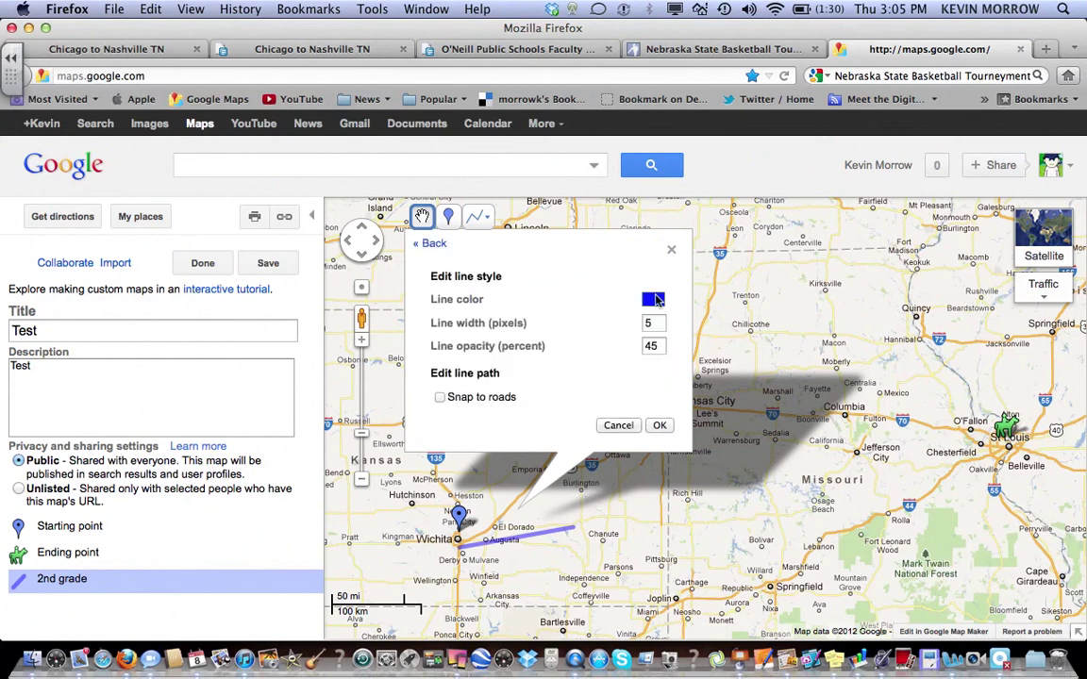
{"action": "left_click", "coordinate": [653, 300]}
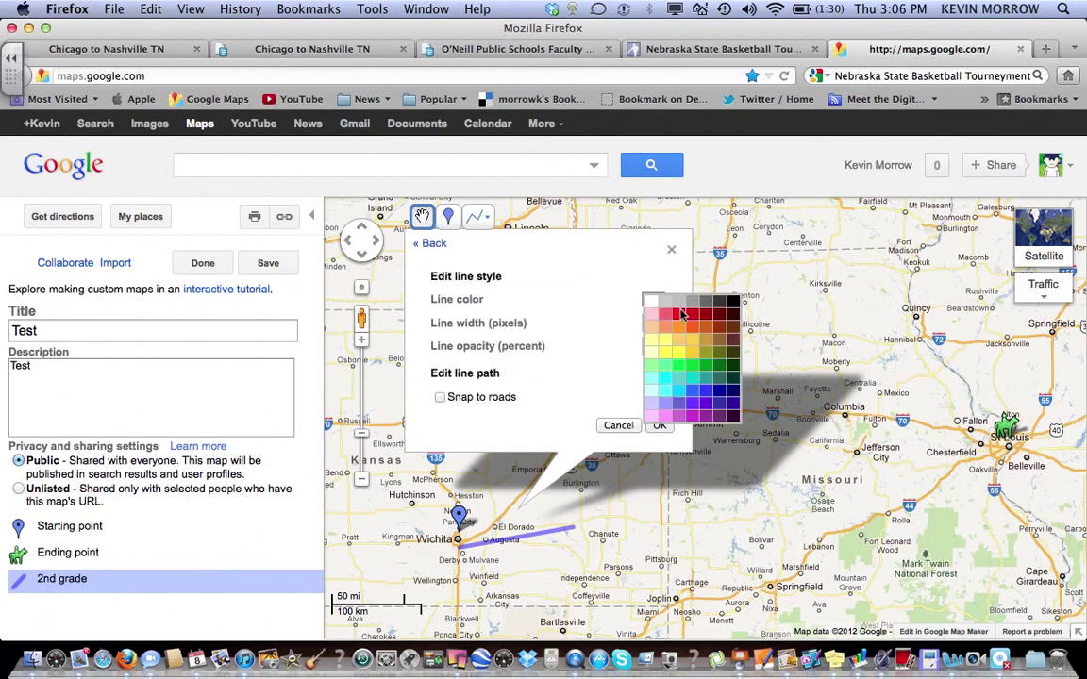
{"action": "left_click", "coordinate": [679, 313]}
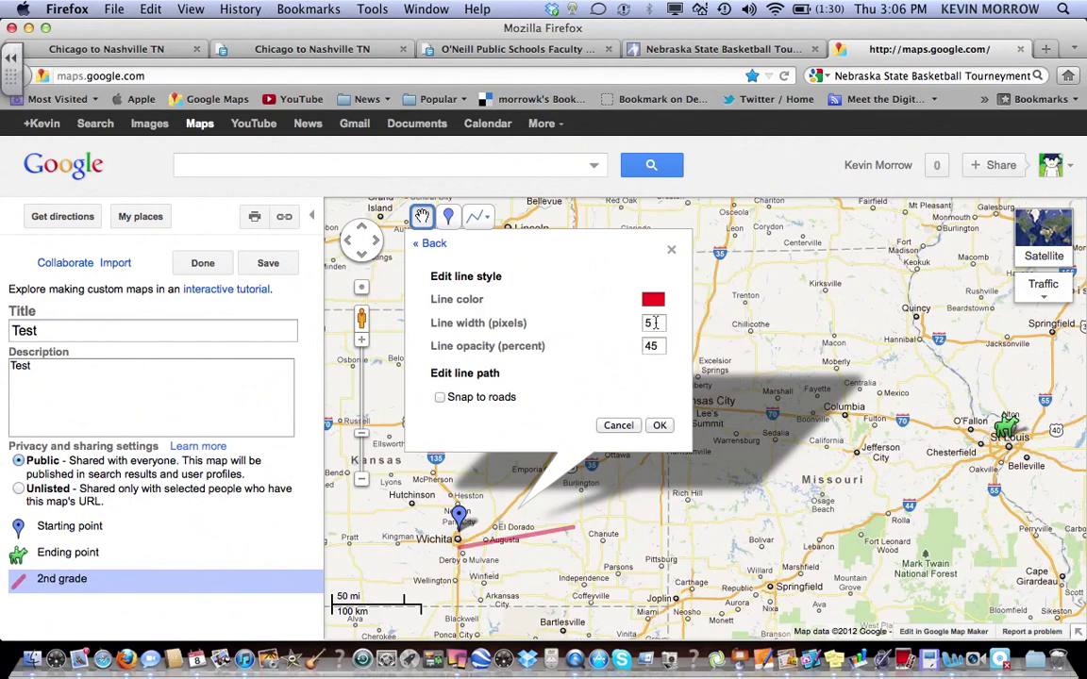
{"action": "double_click", "coordinate": [649, 322]}
{"action": "double_click", "coordinate": [654, 347]}
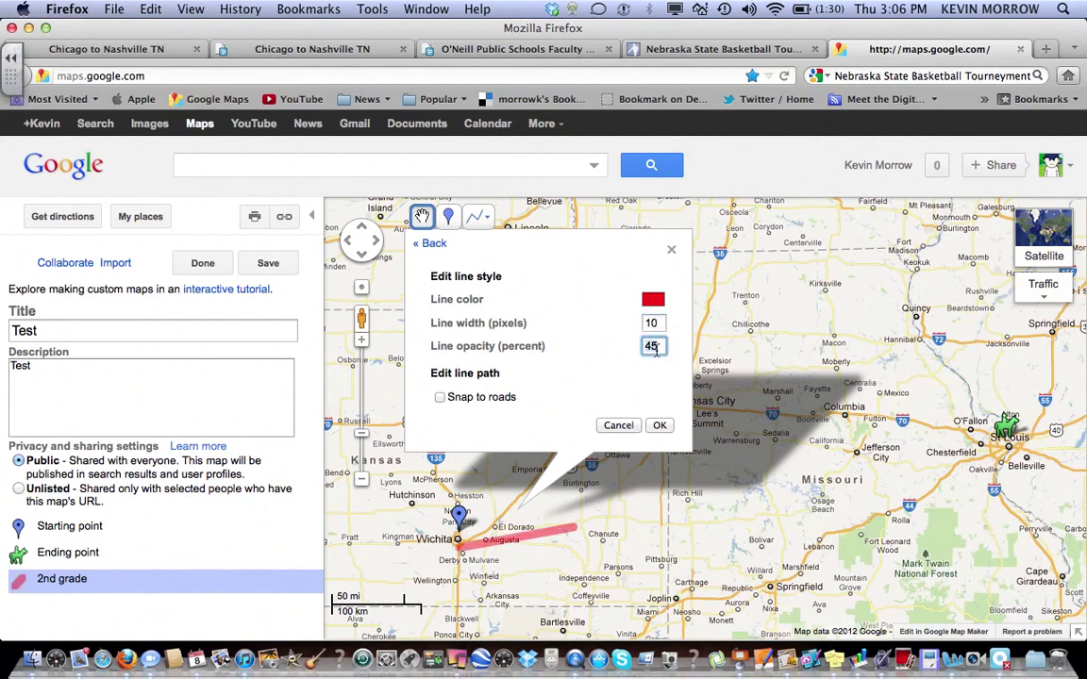
{"action": "type", "text": "65"}
{"action": "left_click", "coordinate": [660, 426]}
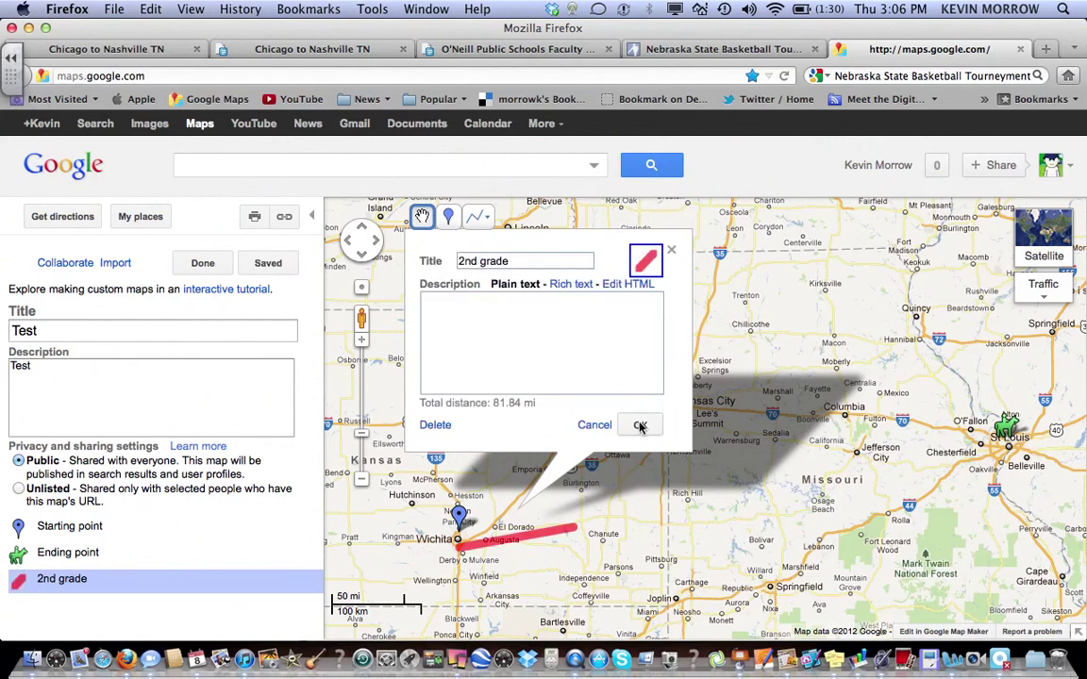
{"action": "left_click", "coordinate": [639, 425]}
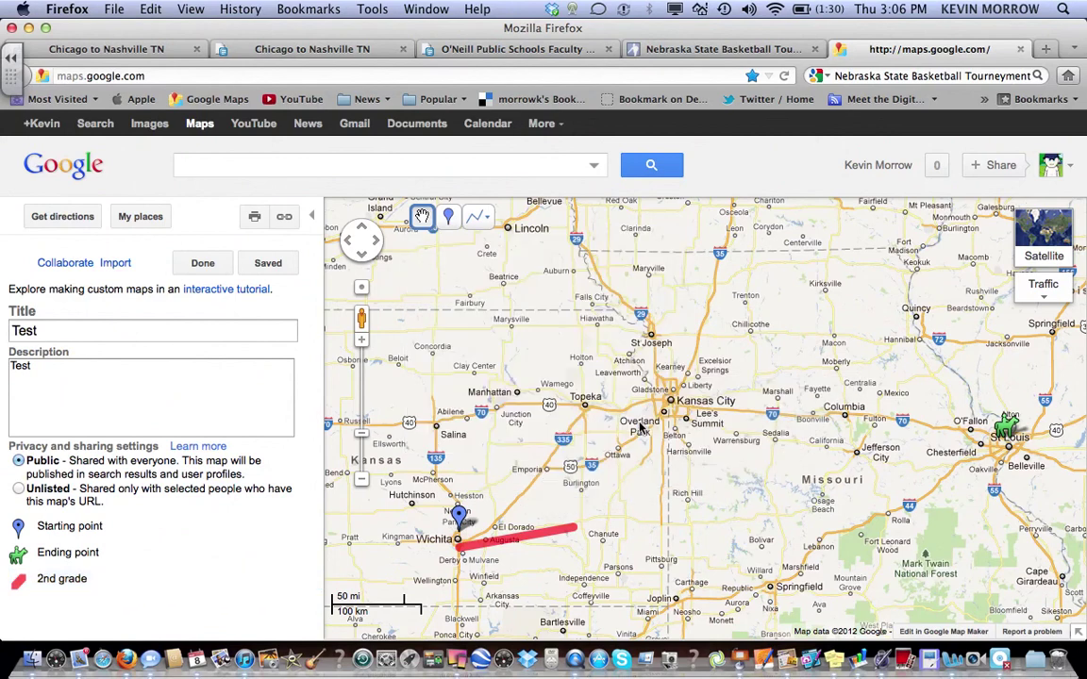
- Draw a second straight line about 101 mi long, starting just below the Wichita placemark and running east under the 2nd grade line
{"action": "left_click", "coordinate": [485, 217]}
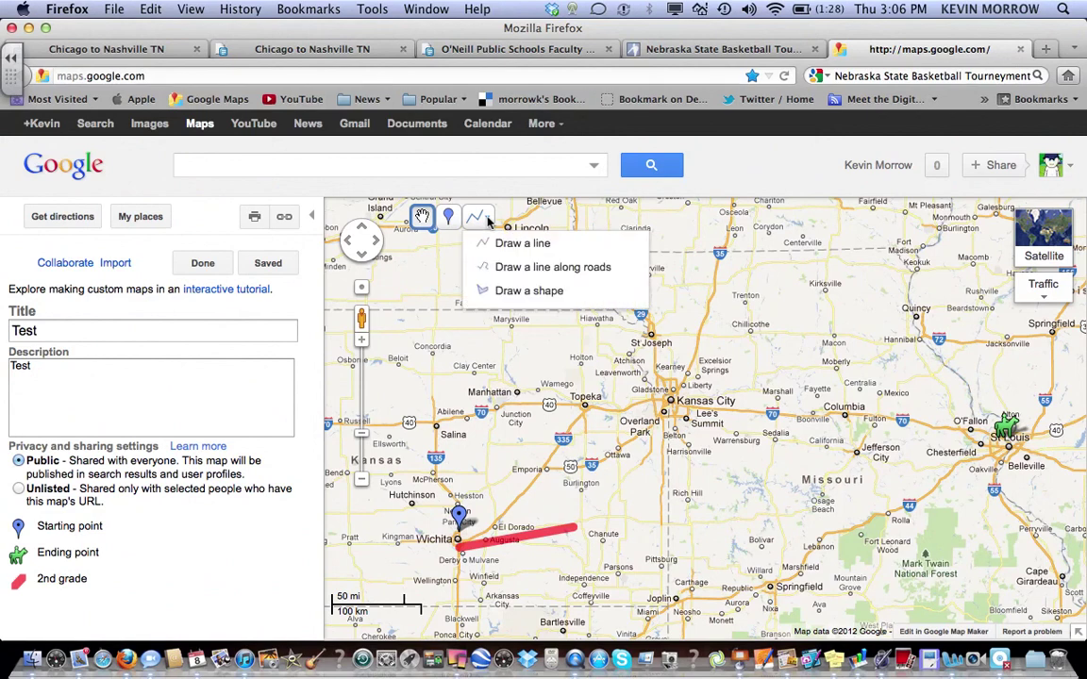
{"action": "left_click", "coordinate": [522, 243]}
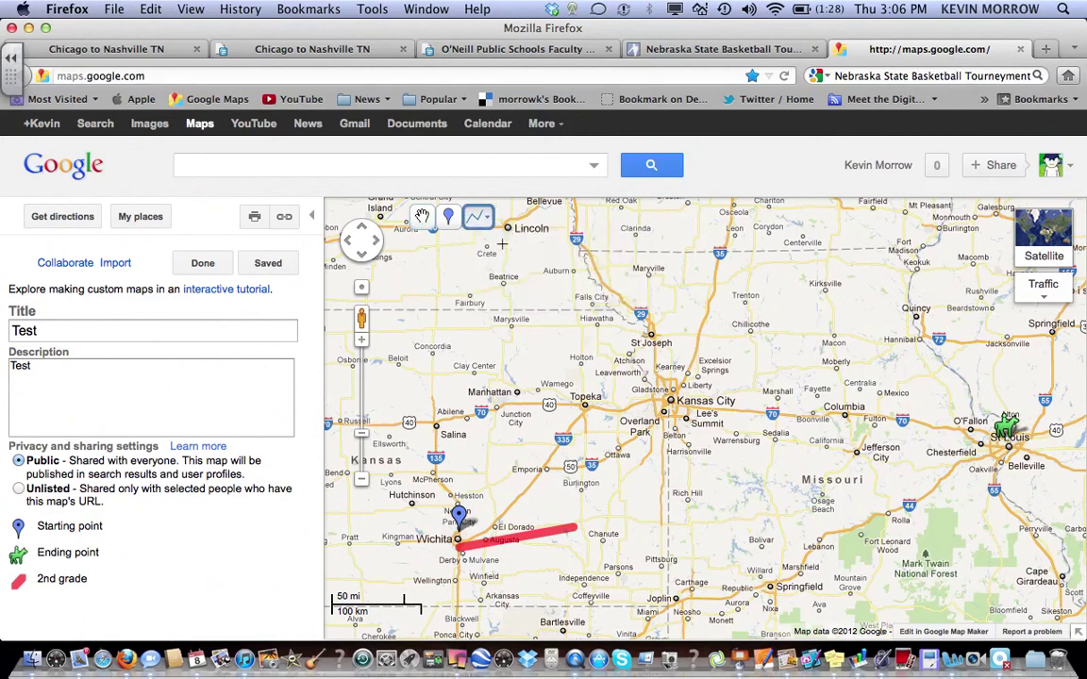
{"action": "left_click", "coordinate": [463, 560]}
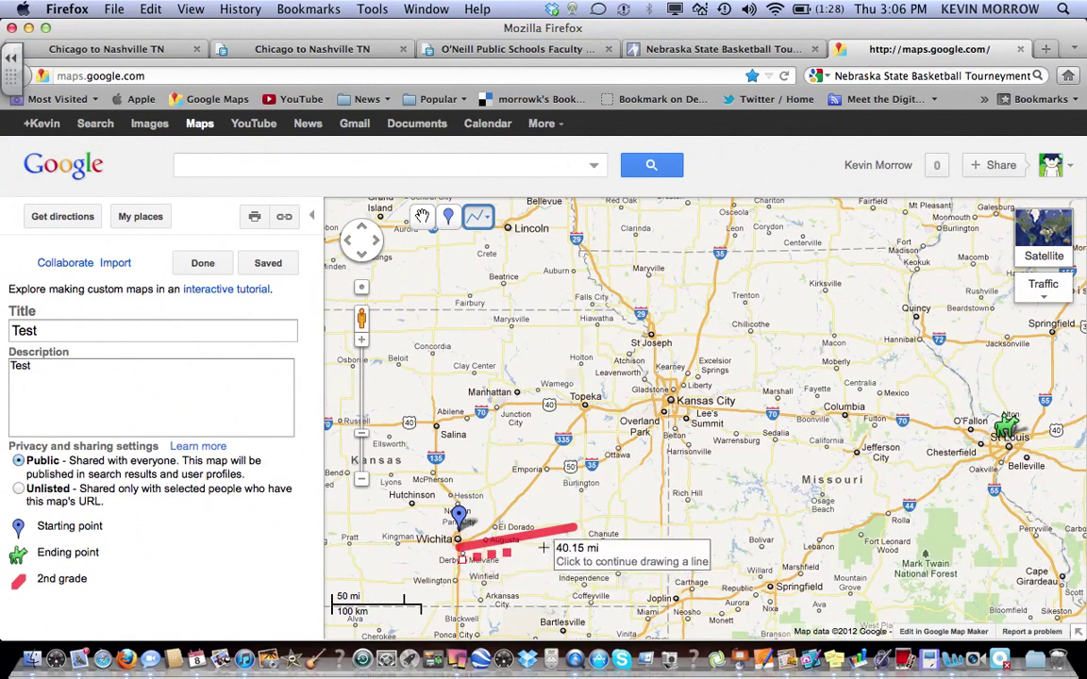
{"action": "left_click", "coordinate": [602, 533]}
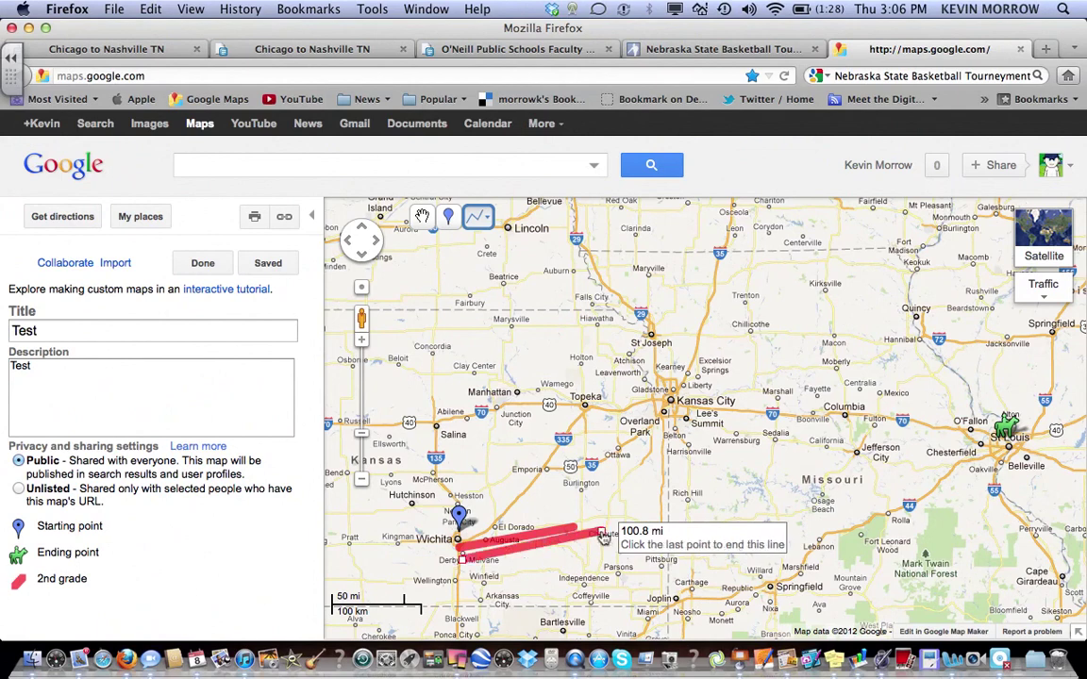
{"action": "left_click", "coordinate": [601, 534]}
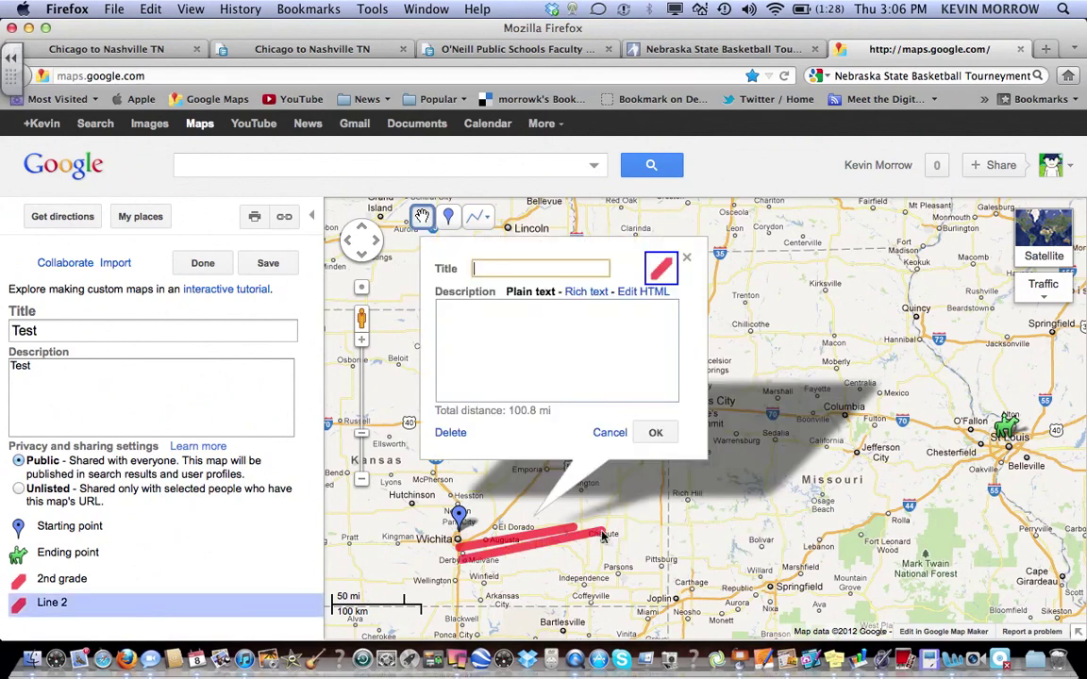
- Title the new line "3rd grade" and change its color to black
{"action": "type", "text": "3rd grade"}
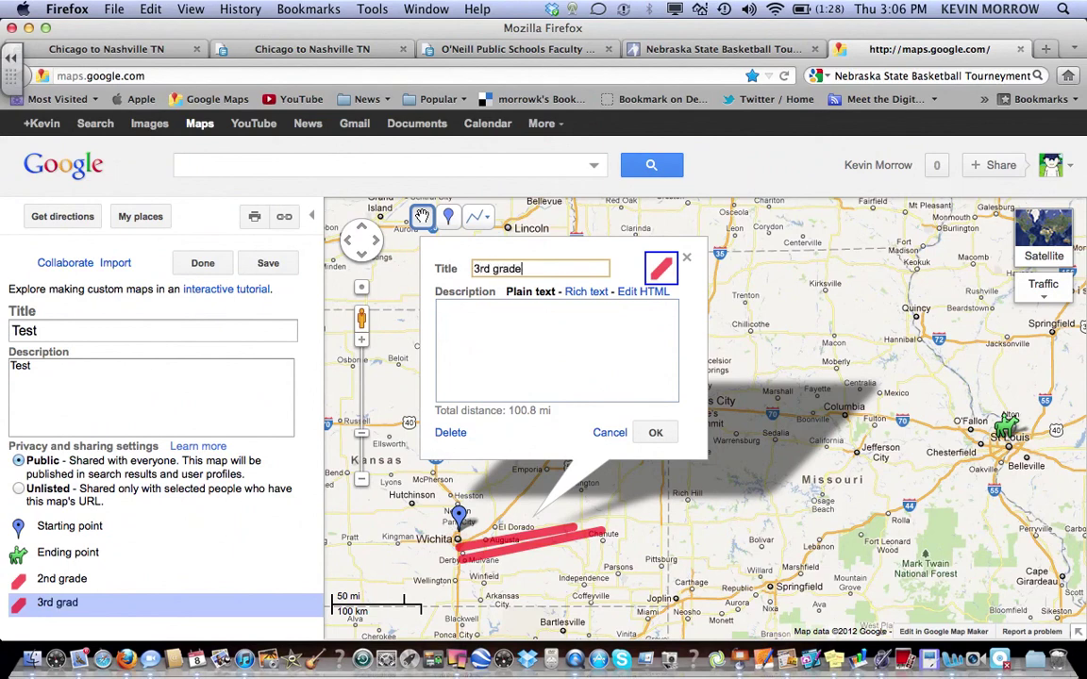
{"action": "left_click", "coordinate": [660, 268]}
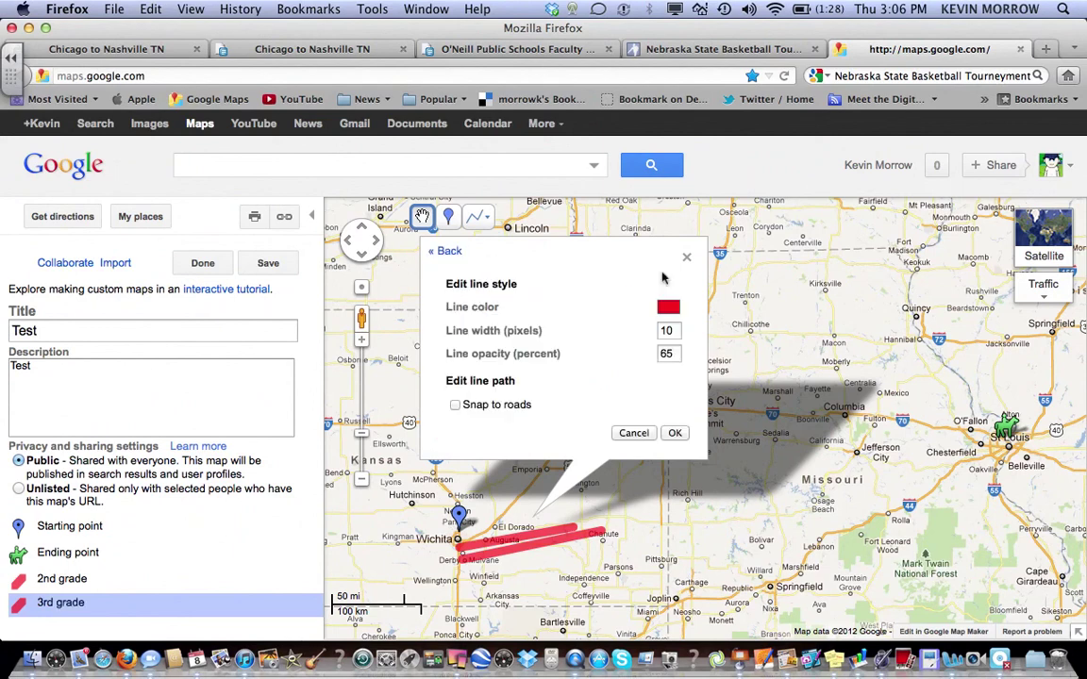
{"action": "left_click", "coordinate": [668, 307]}
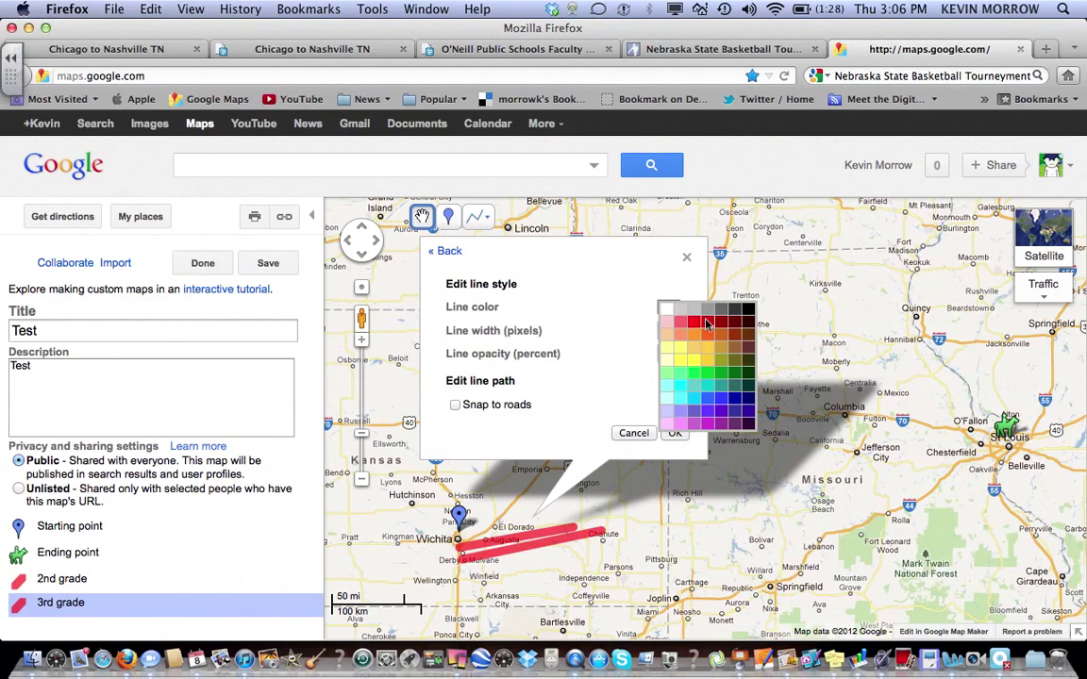
{"action": "left_click", "coordinate": [746, 311]}
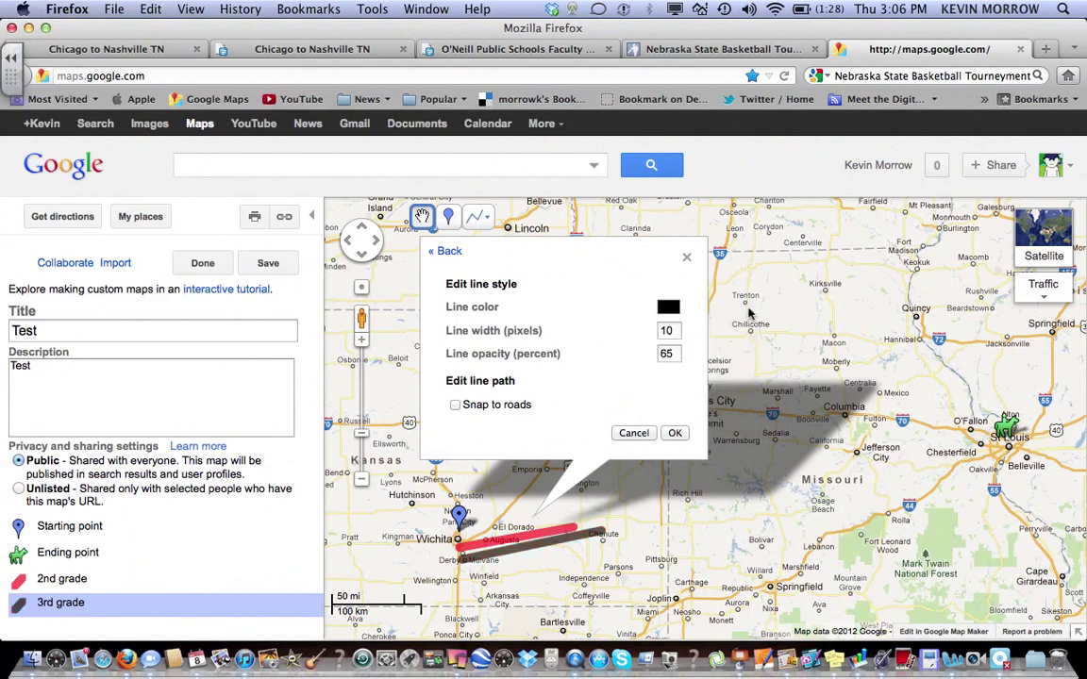
{"action": "left_click", "coordinate": [675, 434]}
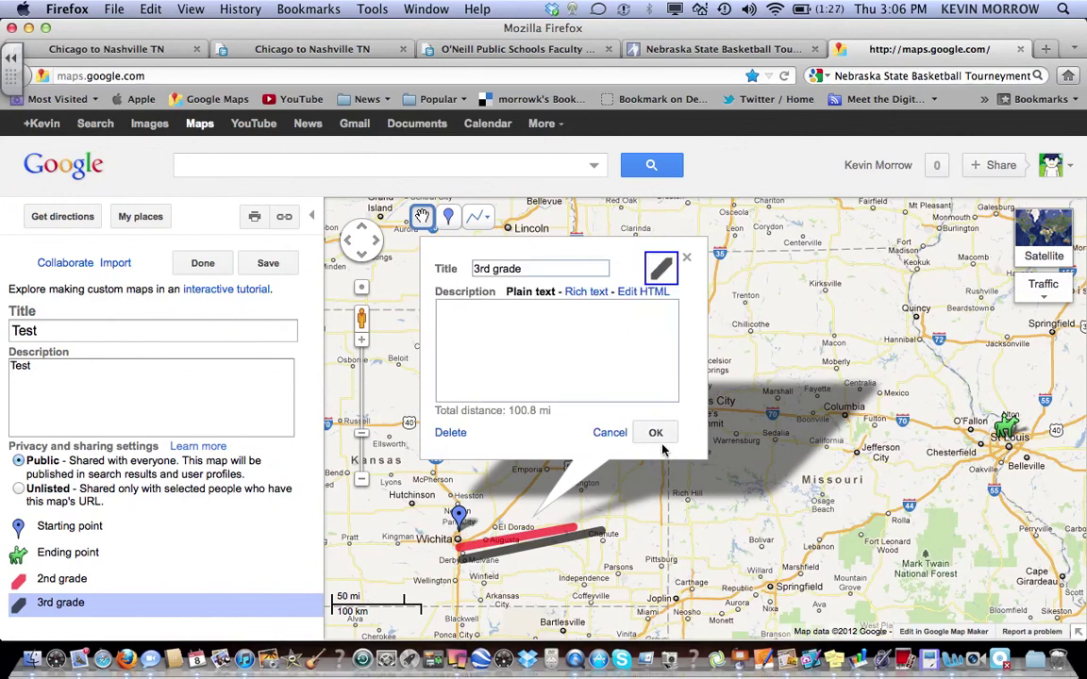
{"action": "left_click", "coordinate": [655, 434]}
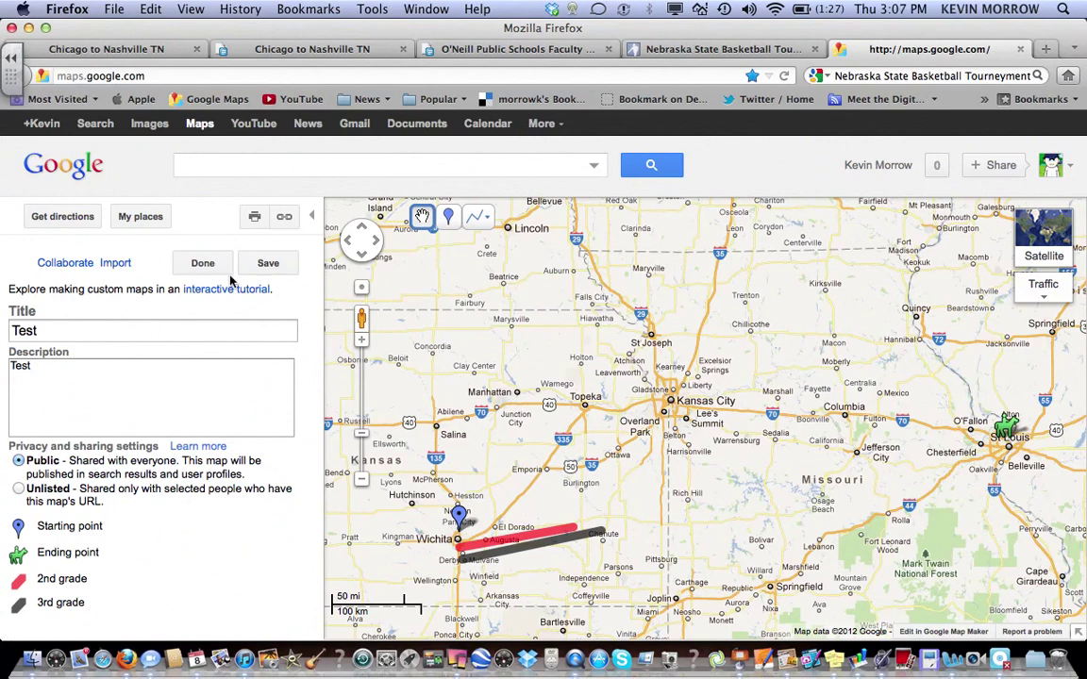
- Save the map and finish editing, then reopen Test from the saved places
{"action": "left_click", "coordinate": [268, 262]}
{"action": "left_click", "coordinate": [203, 262]}
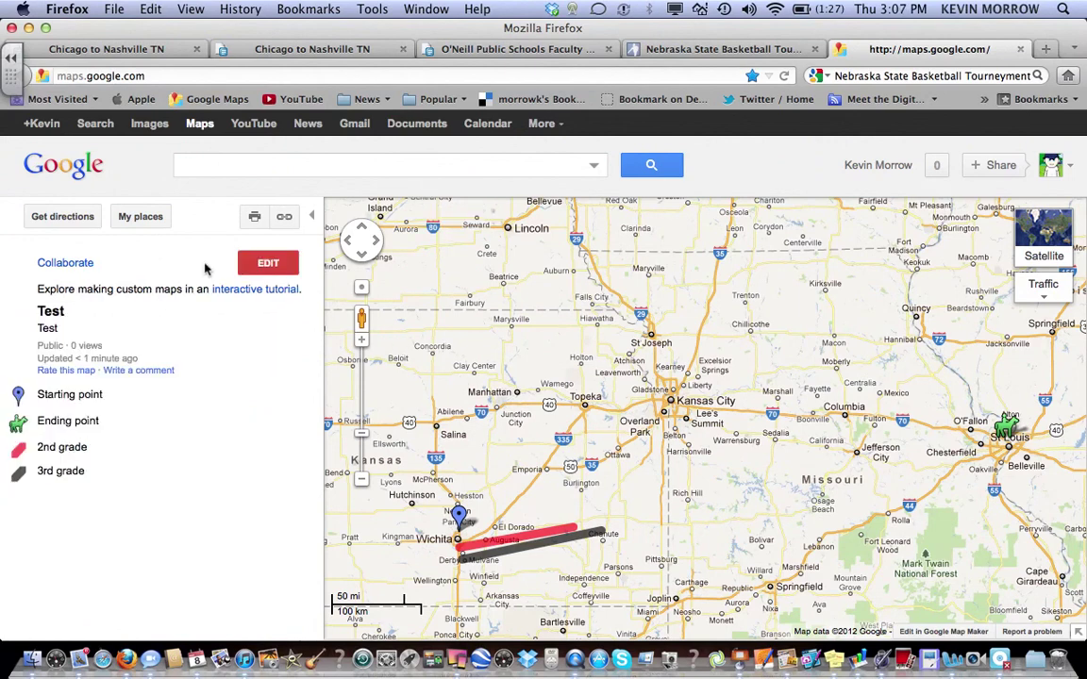
{"action": "left_click", "coordinate": [138, 218]}
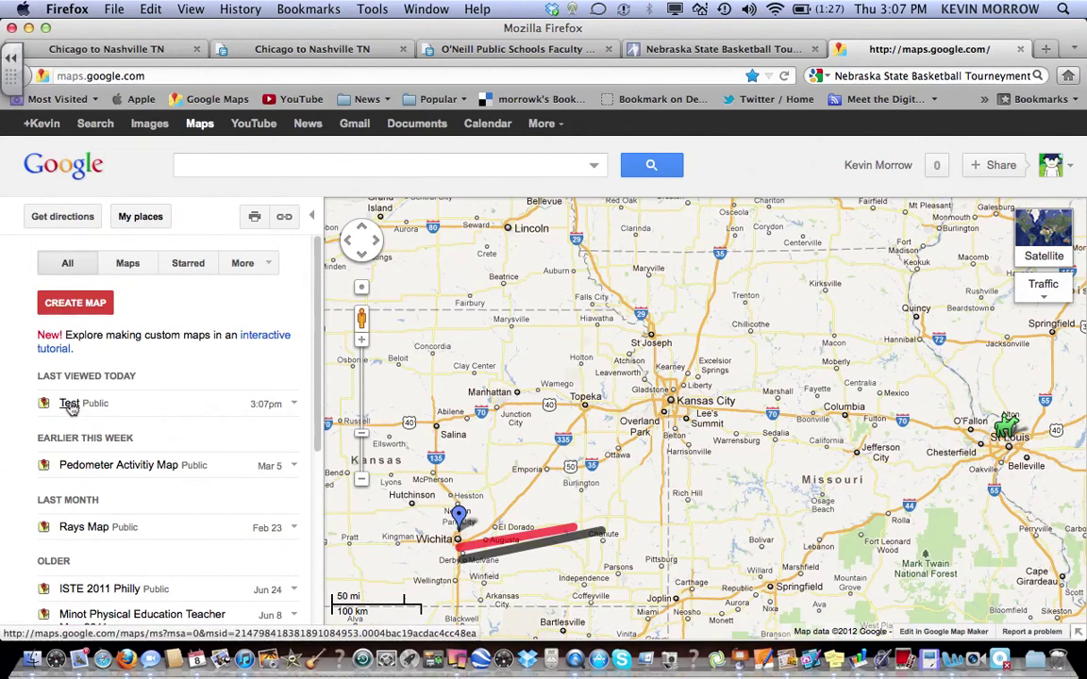
{"action": "left_click", "coordinate": [69, 404]}
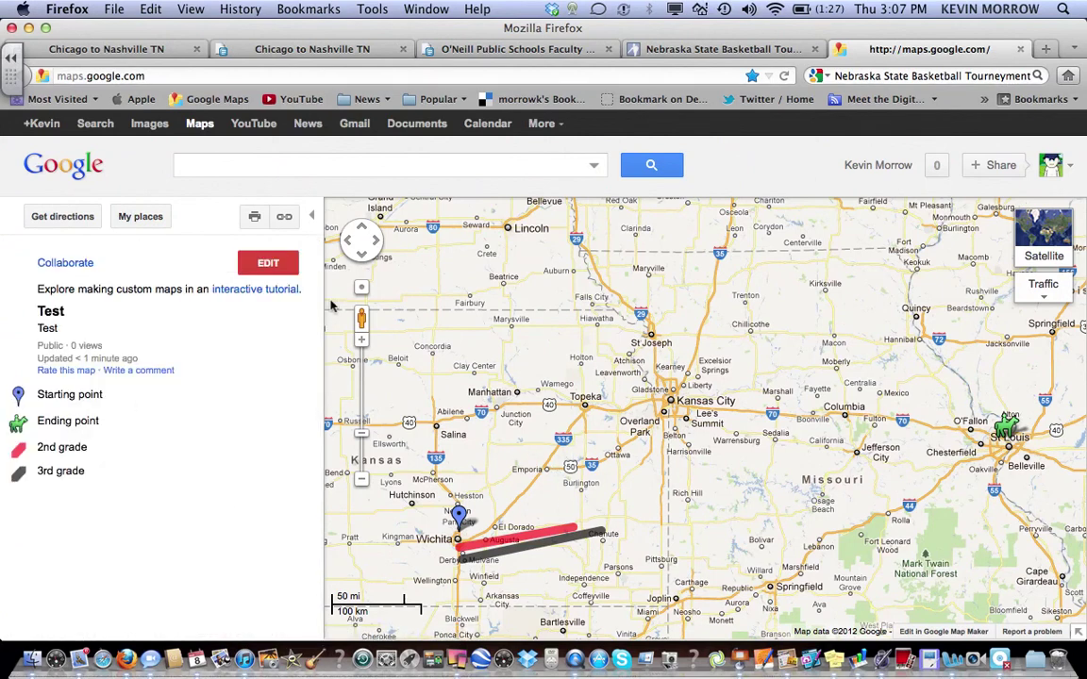
- Edit the Test map and extend the 3rd grade line's eastern end to a total of about 153 mi
{"action": "left_click", "coordinate": [269, 264]}
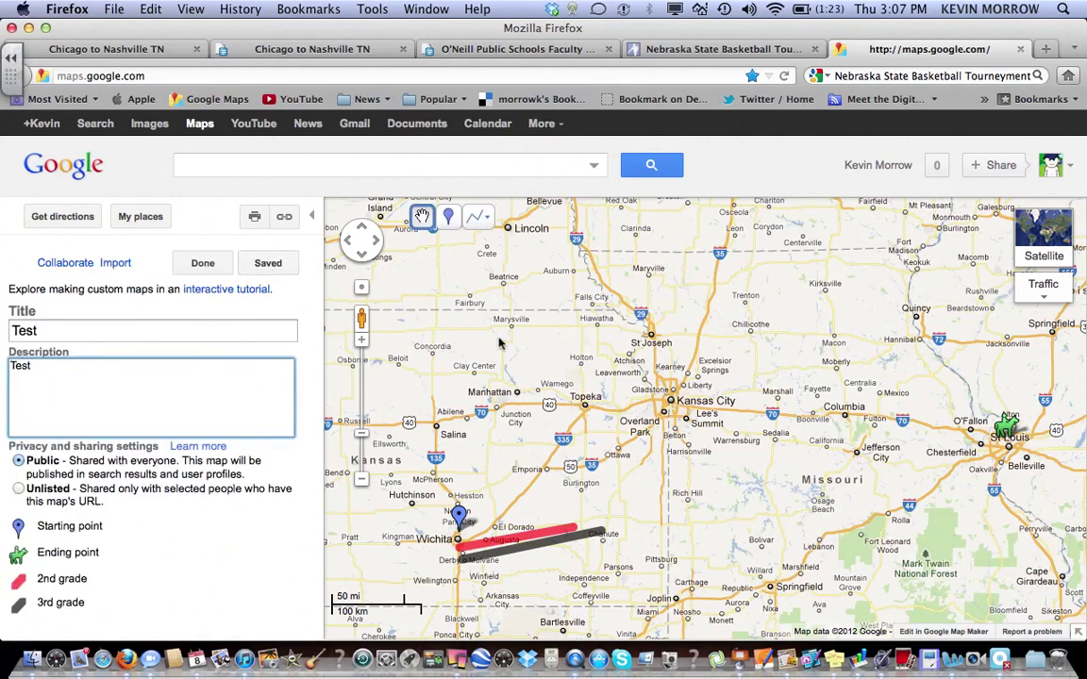
{"action": "mouse_move", "coordinate": [607, 537]}
{"action": "left_click_drag", "start_coordinate": [607, 536], "coordinate": [678, 525]}
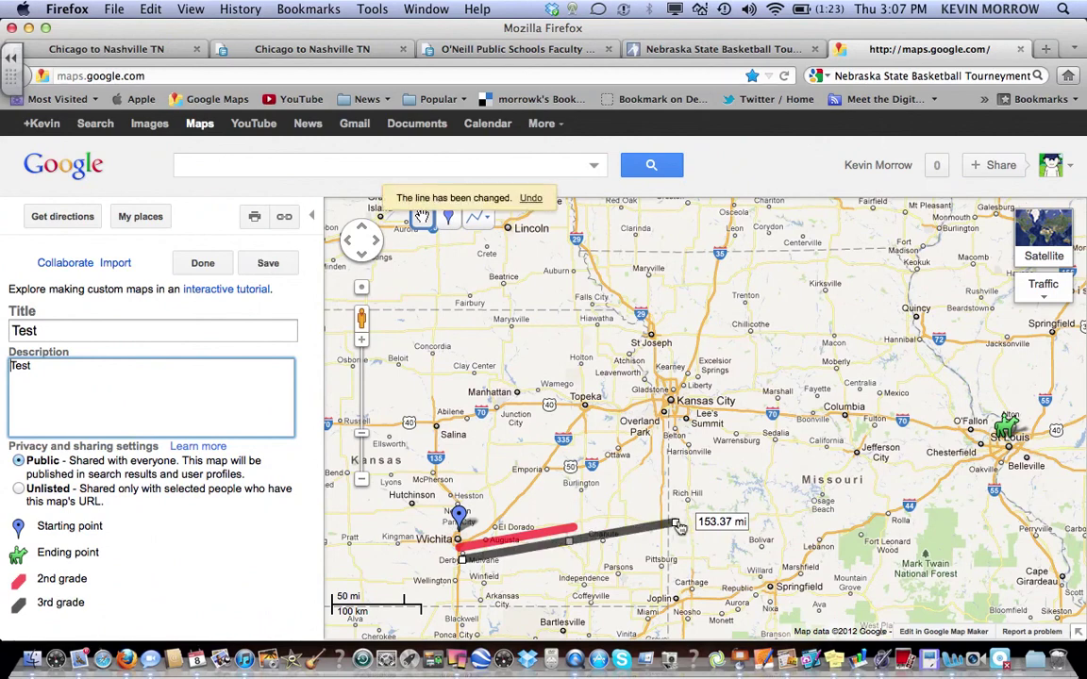
{"action": "left_click", "coordinate": [678, 525]}
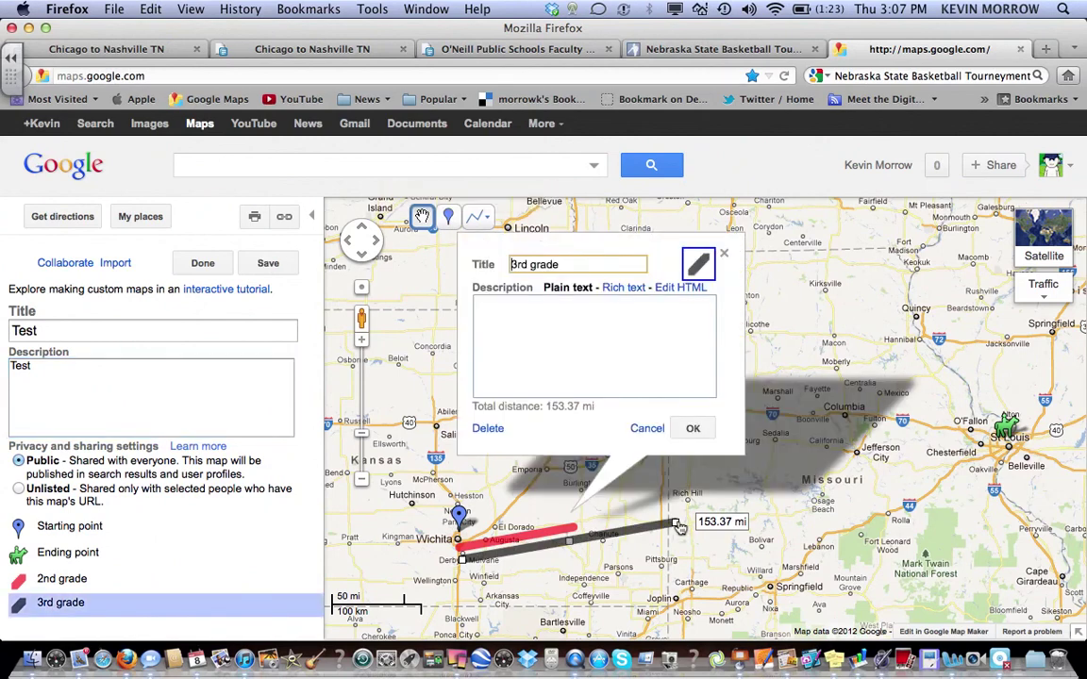
{"action": "left_click", "coordinate": [693, 429]}
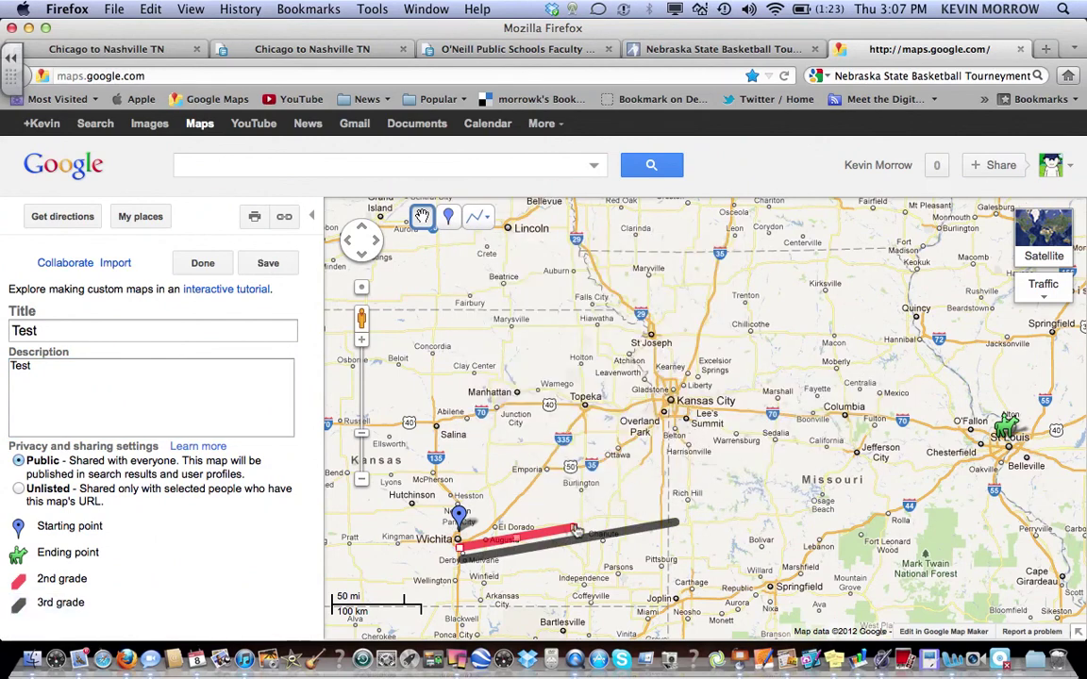
- Extend the 2nd grade line's eastern end past Rich Hill to a total of about 178 mi
{"action": "left_click_drag", "start_coordinate": [577, 526], "coordinate": [706, 491]}
{"action": "left_click", "coordinate": [706, 492]}
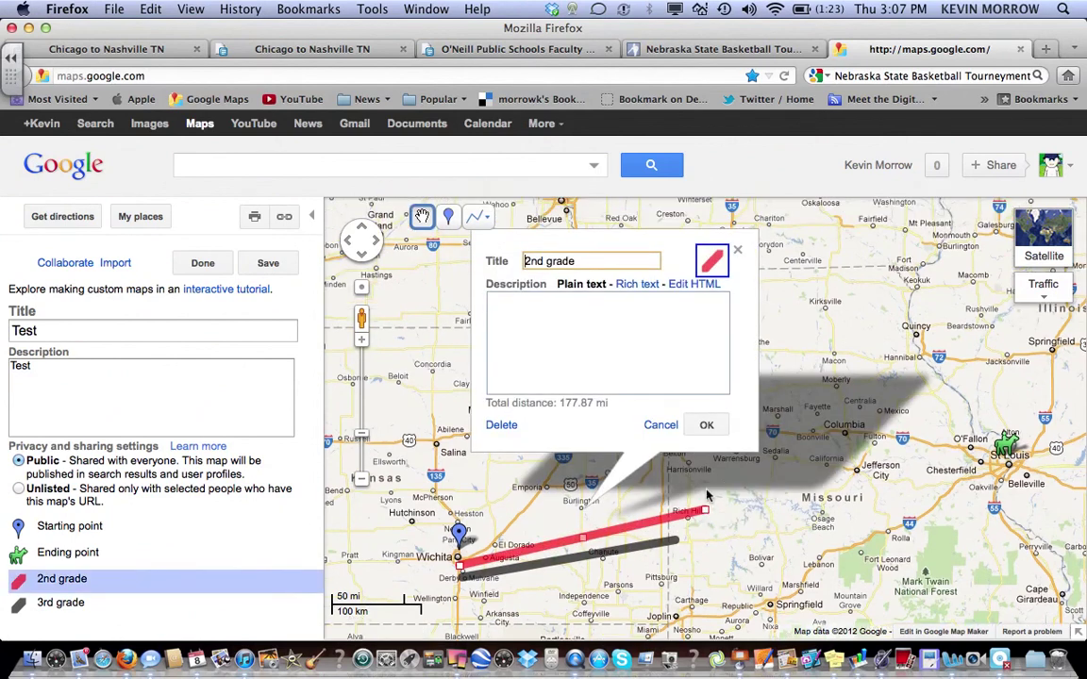
{"action": "left_click", "coordinate": [707, 425]}
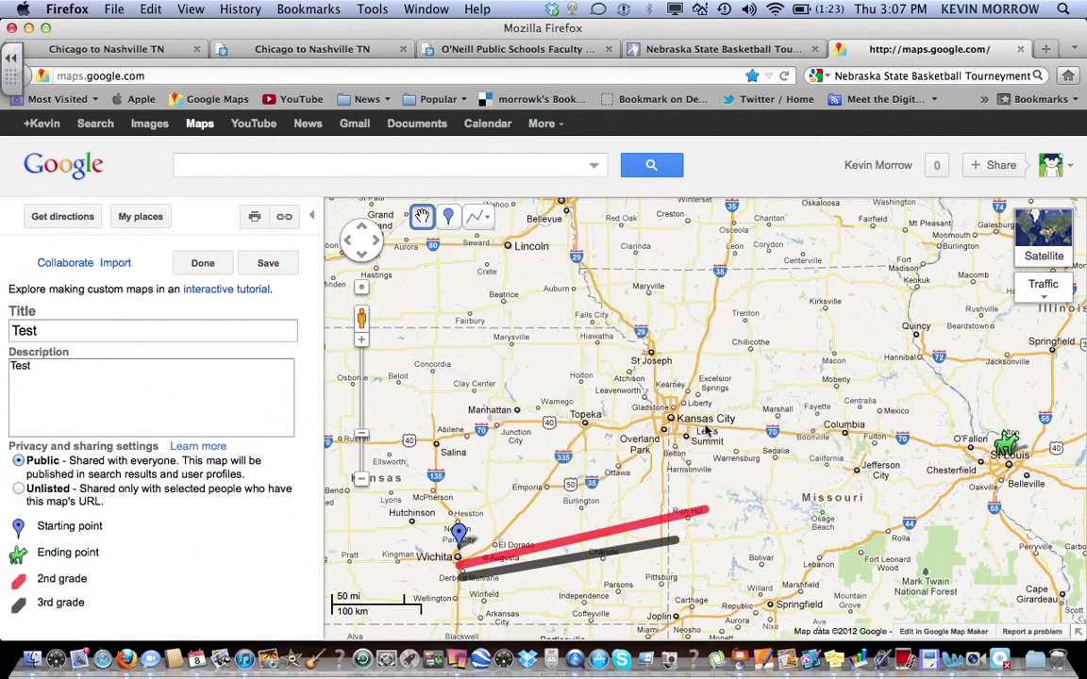
- Save the extended lines, finish editing the map and return to the list of saved places
{"action": "left_click", "coordinate": [269, 263]}
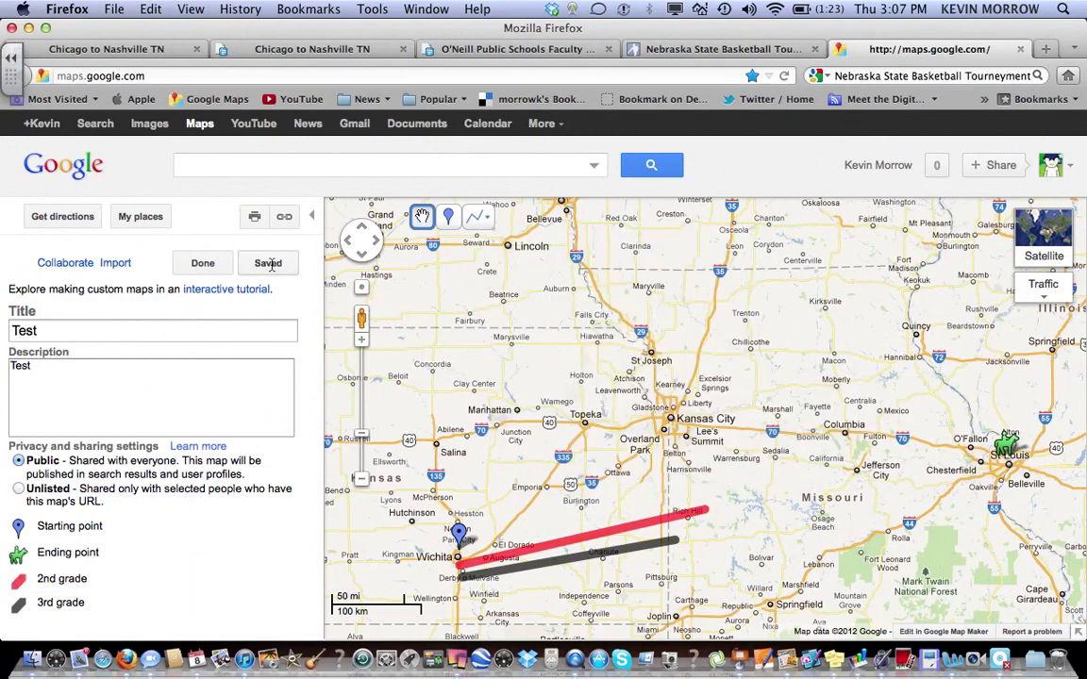
{"action": "left_click", "coordinate": [201, 267]}
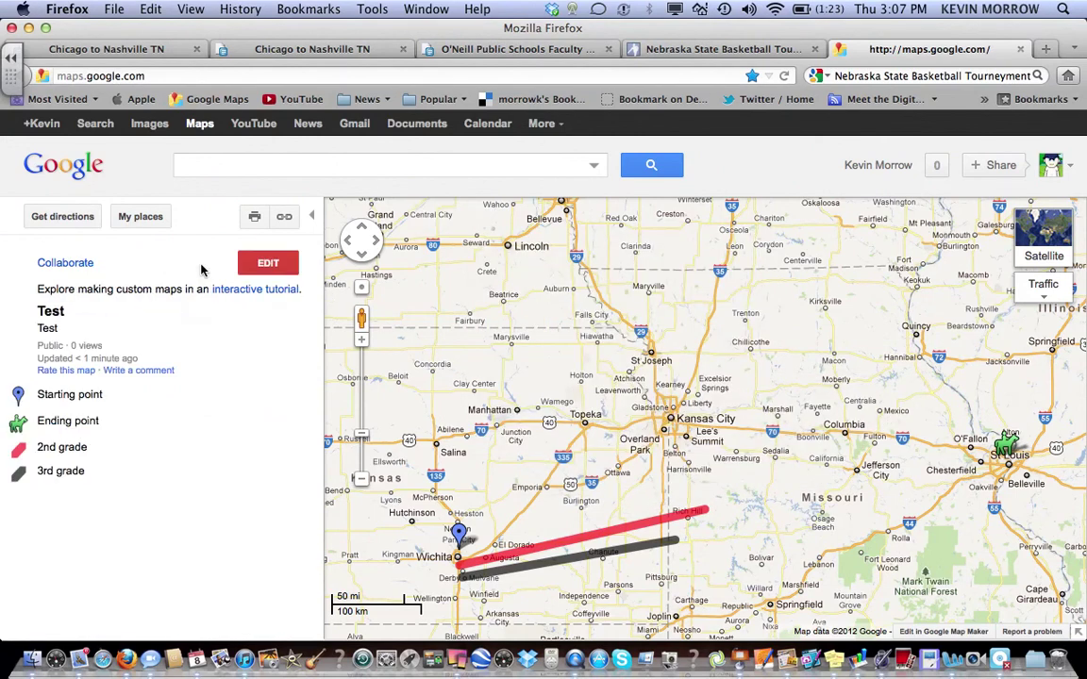
{"action": "left_click", "coordinate": [140, 217]}
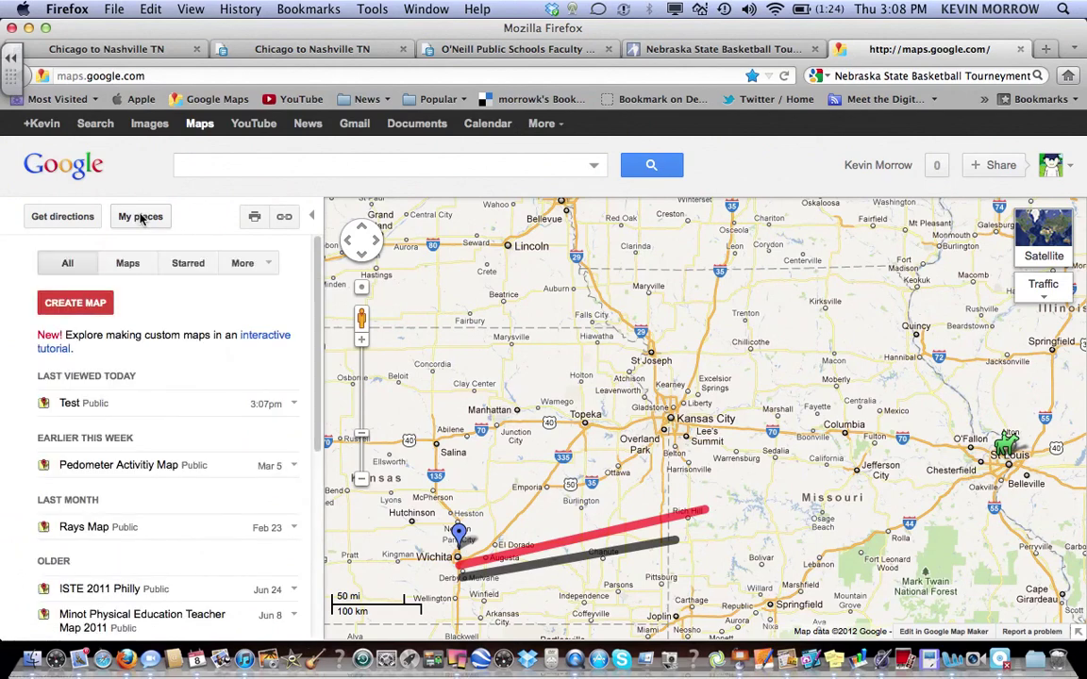
- Reload maps.google.com and open the Test map from the saved places
{"action": "left_click", "coordinate": [156, 76]}
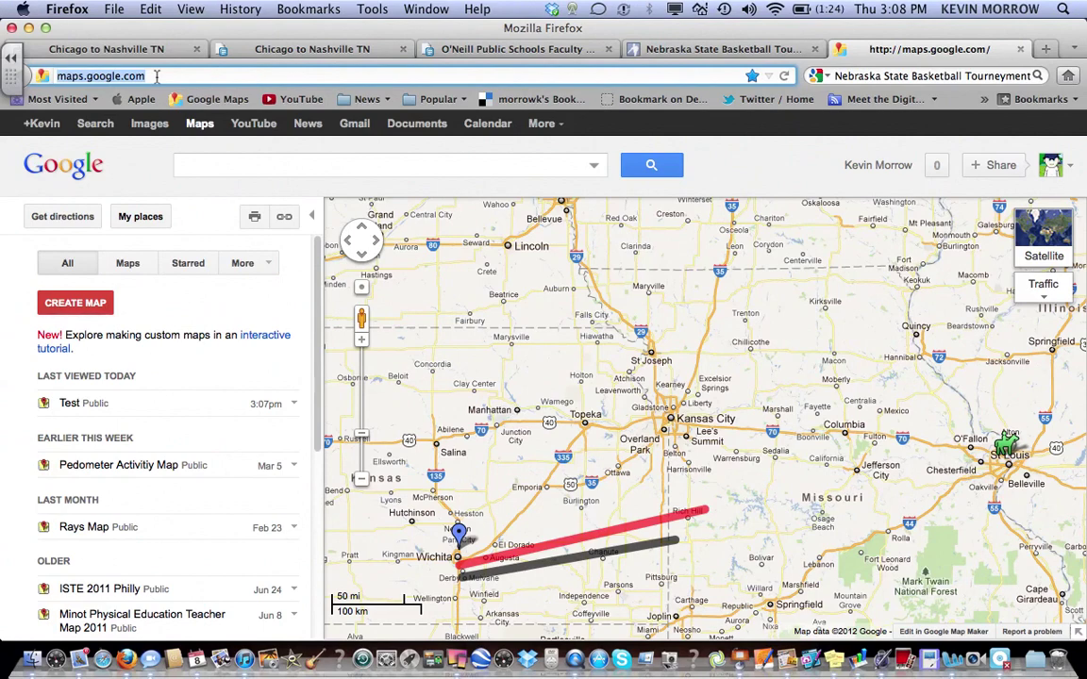
{"action": "key", "text": "Return"}
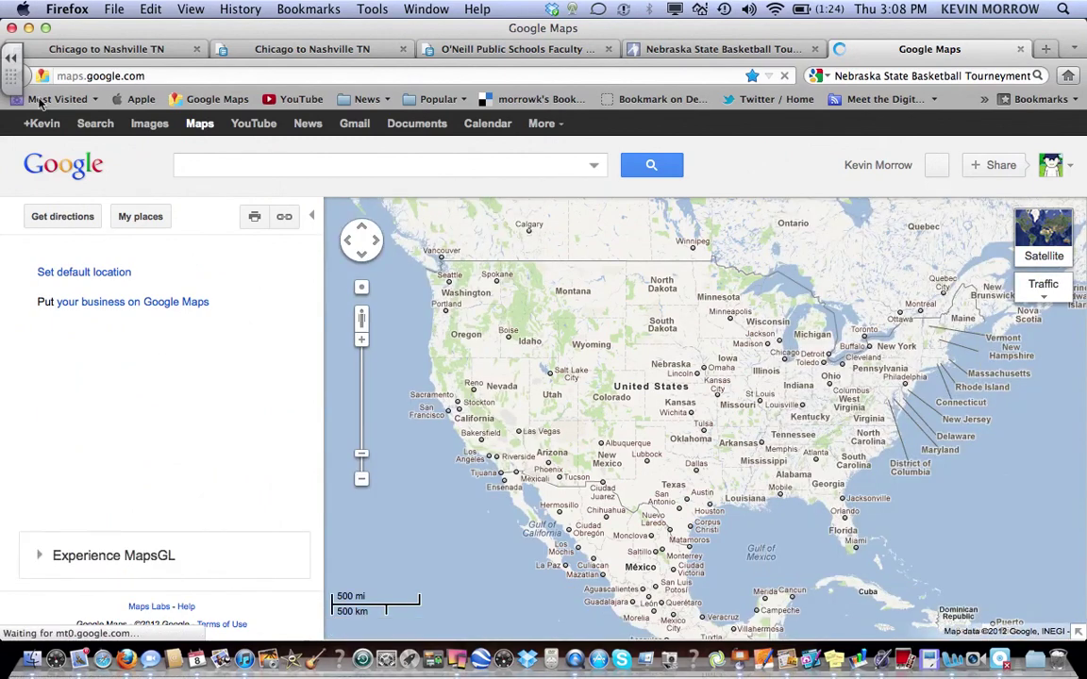
{"action": "left_click", "coordinate": [135, 218]}
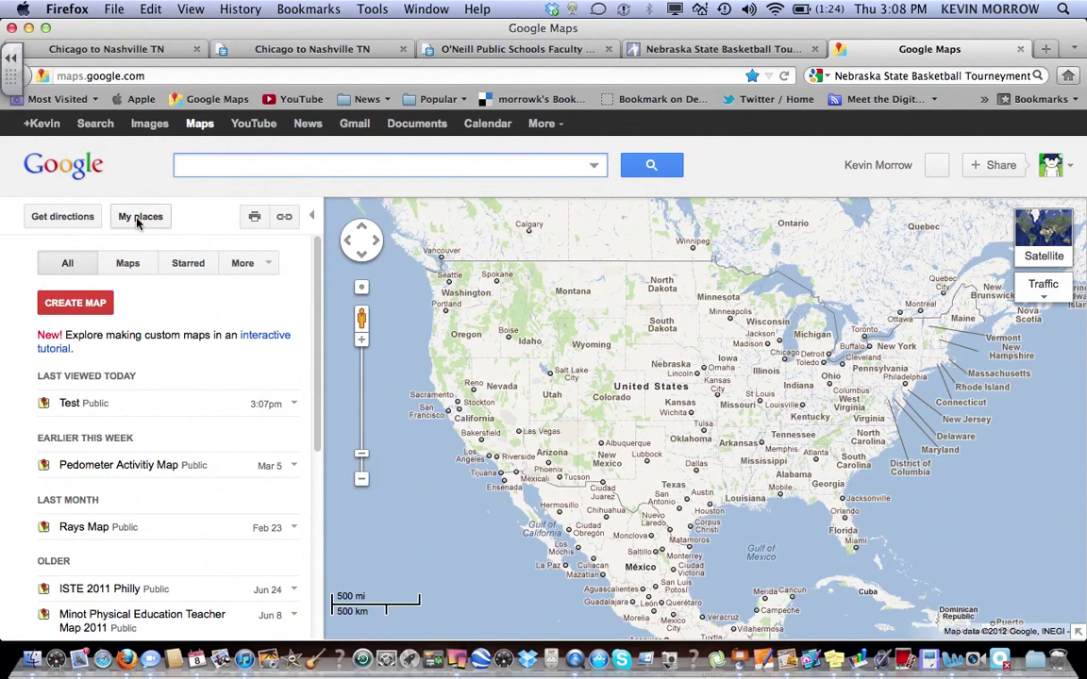
{"action": "left_click", "coordinate": [71, 406]}
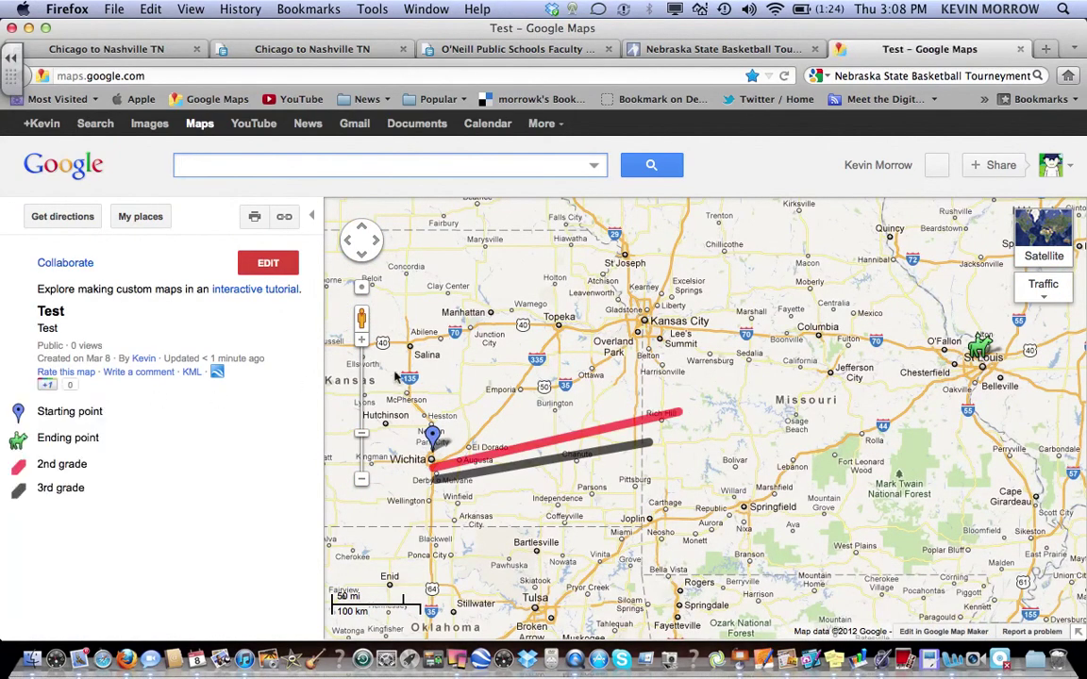
- Show the Test map's sharing links and open the customization and preview page for its embedded version
{"action": "left_click", "coordinate": [287, 219]}
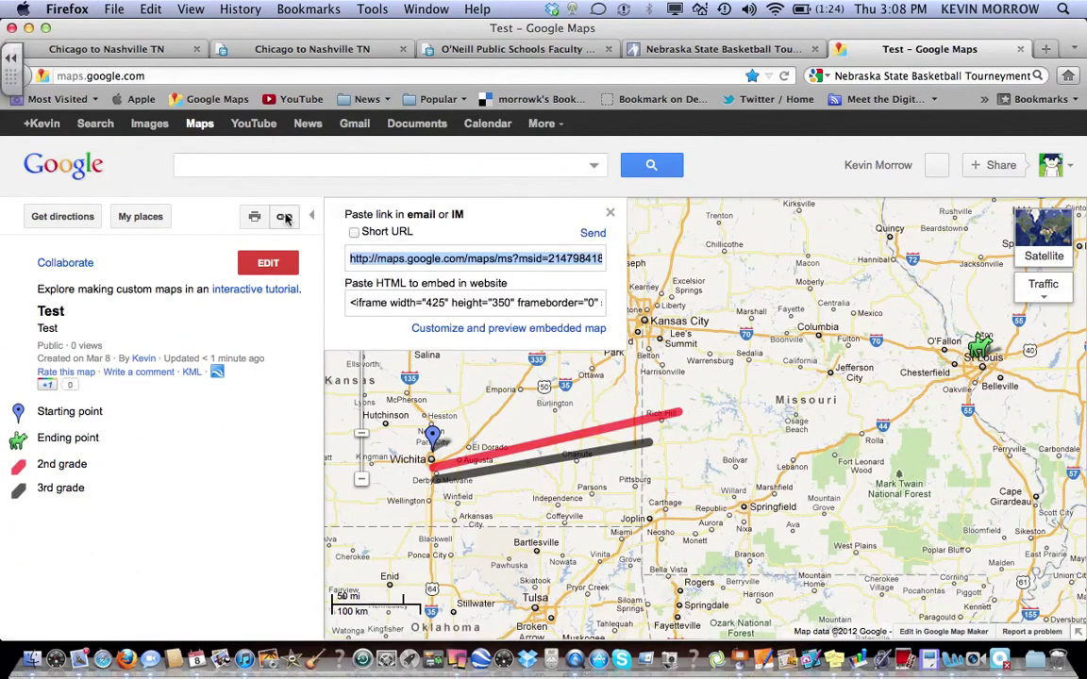
{"action": "left_click", "coordinate": [497, 330]}
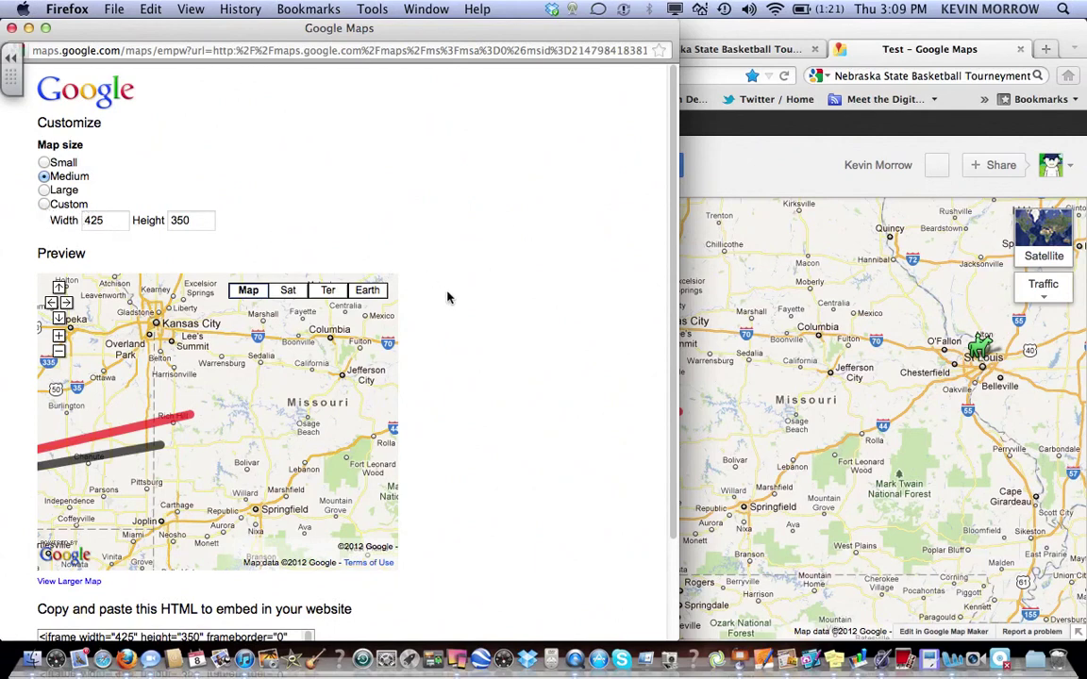
- Copy the full HTML embed code of the Test map and close both the customization preview window and the sharing links
{"action": "scroll", "coordinate": [448, 298], "scroll_direction": "down", "scroll_amount": 3}
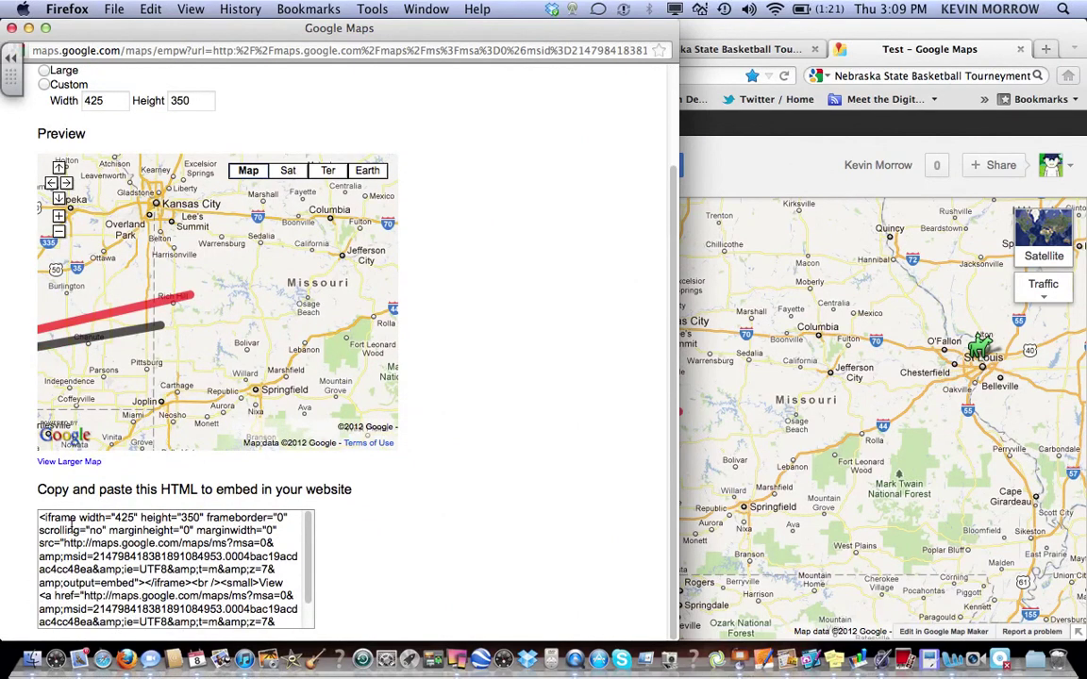
{"action": "left_click", "coordinate": [70, 525]}
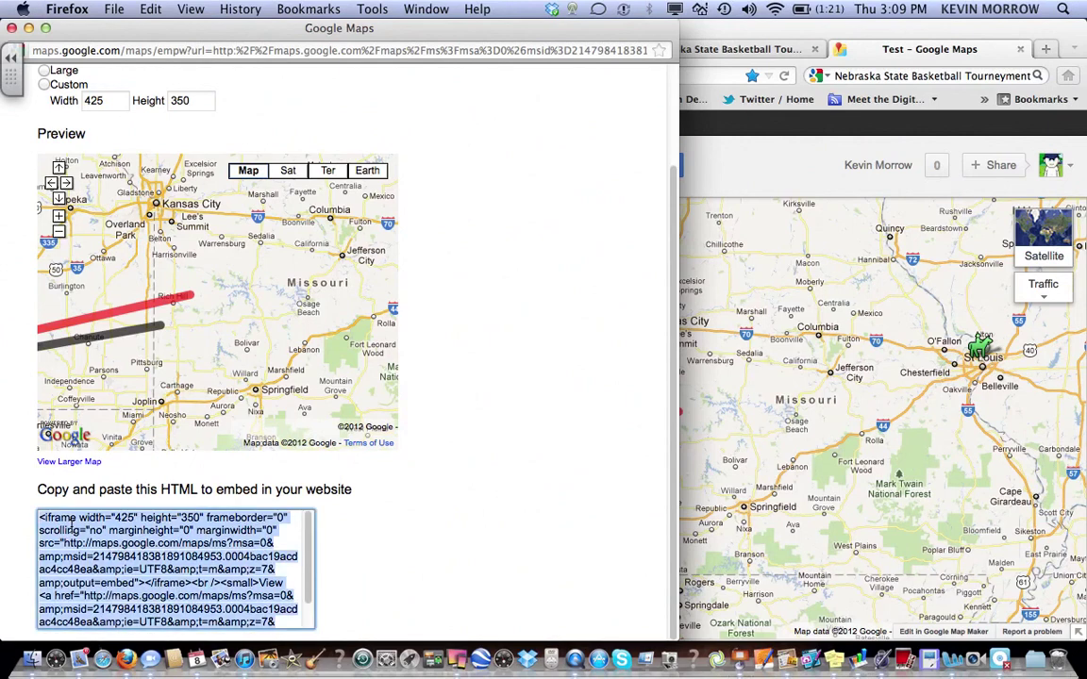
{"action": "right_click", "coordinate": [92, 531]}
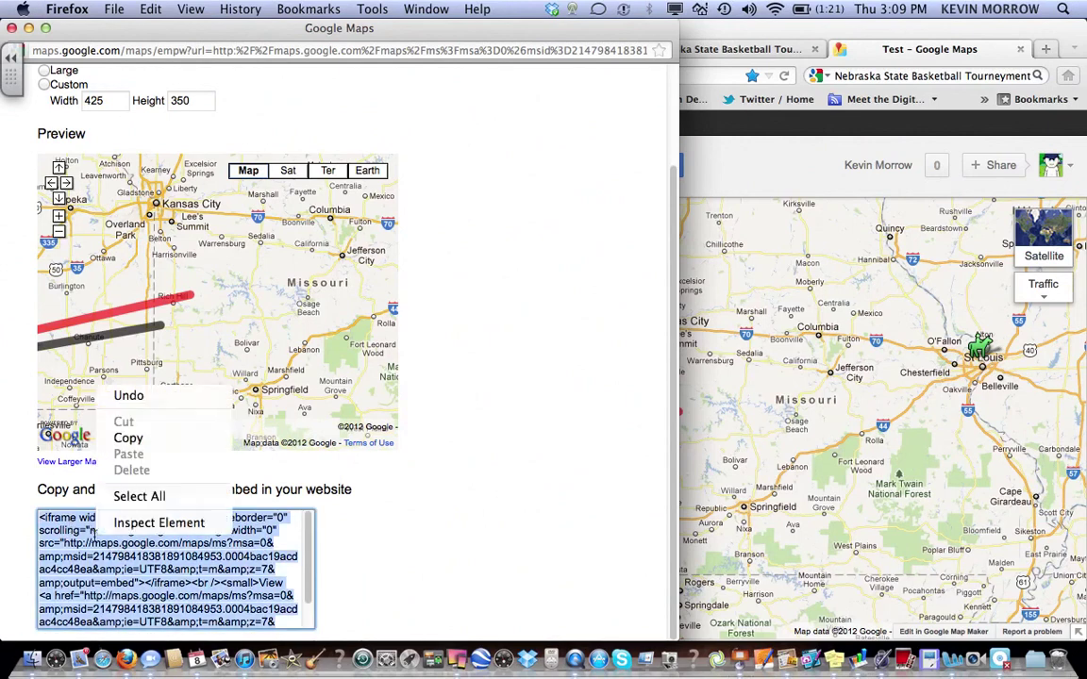
{"action": "left_click", "coordinate": [128, 438]}
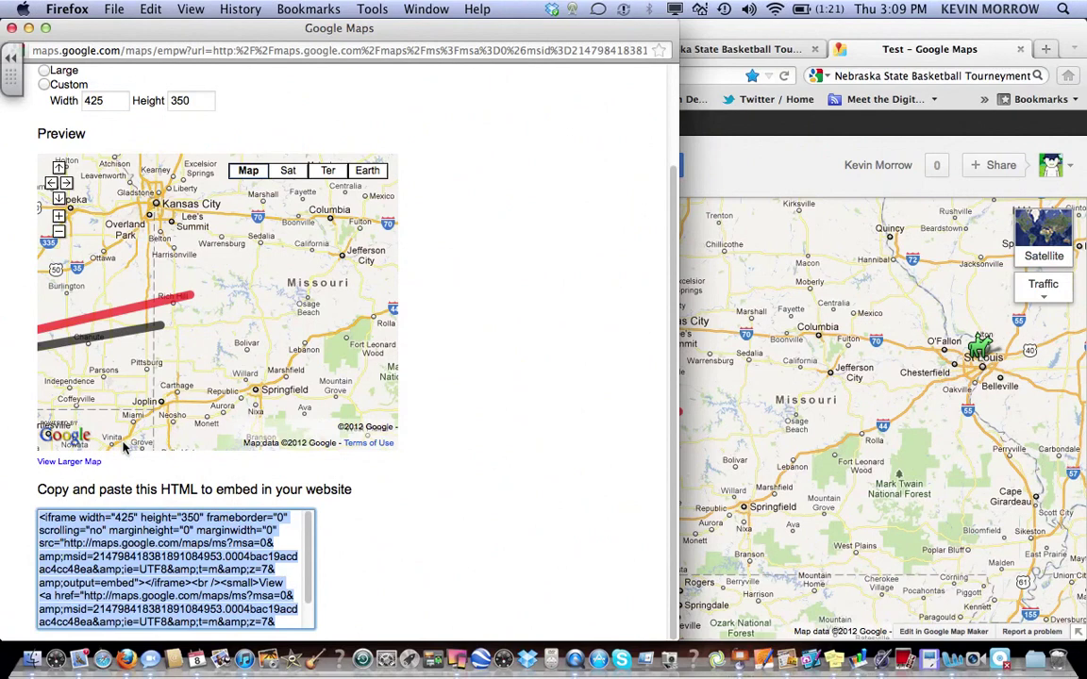
{"action": "left_click", "coordinate": [14, 29]}
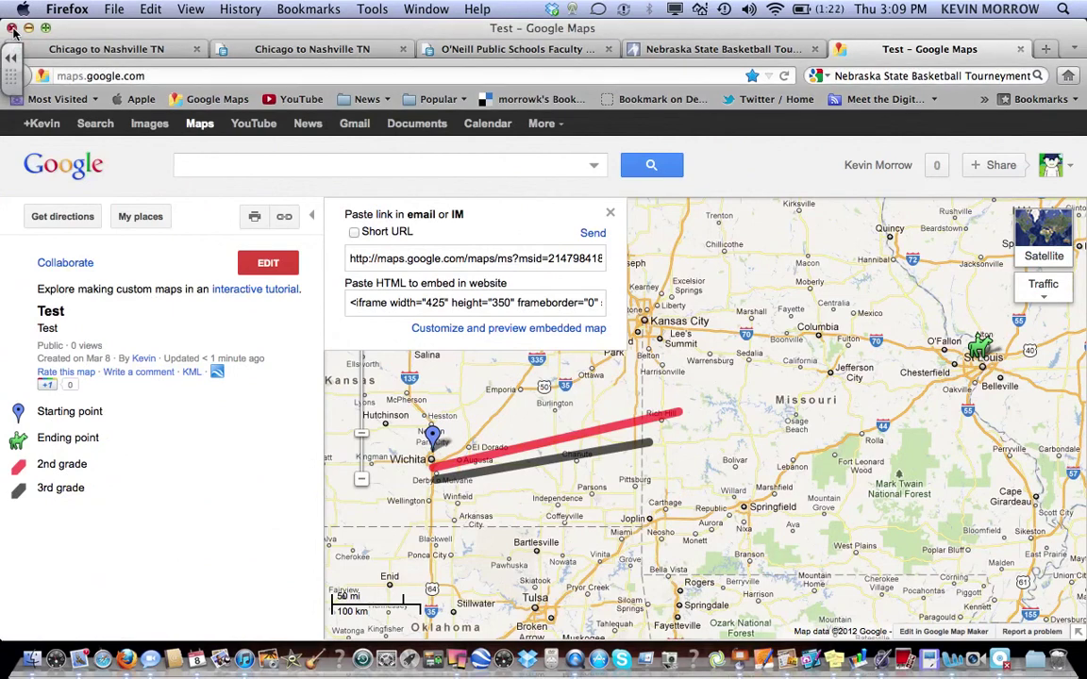
{"action": "left_click", "coordinate": [610, 217]}
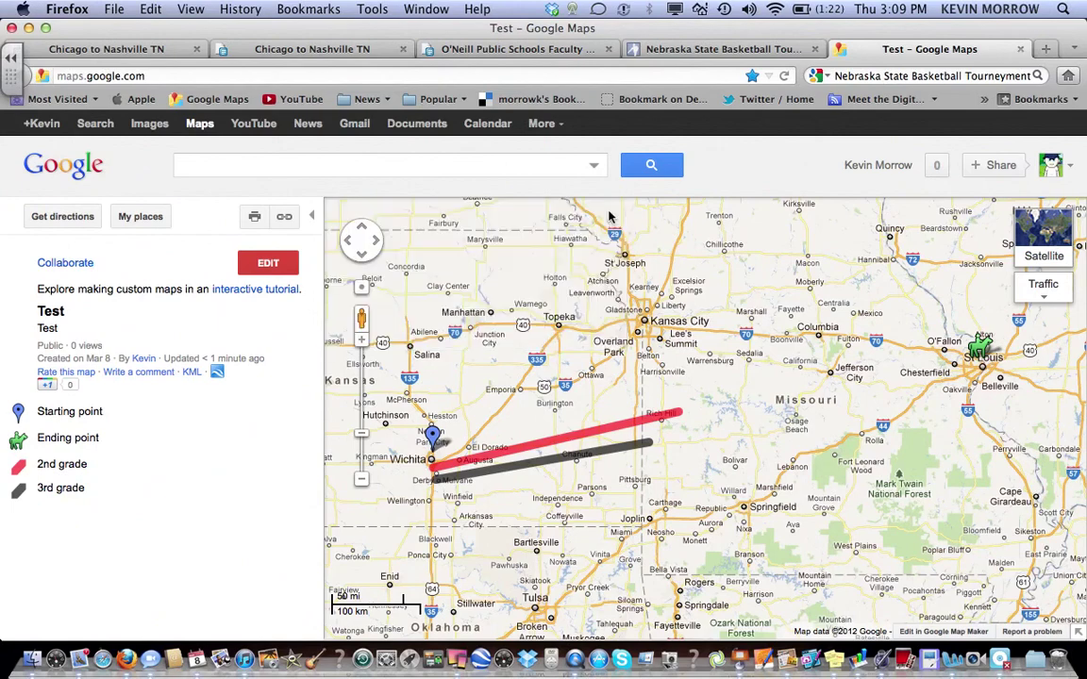